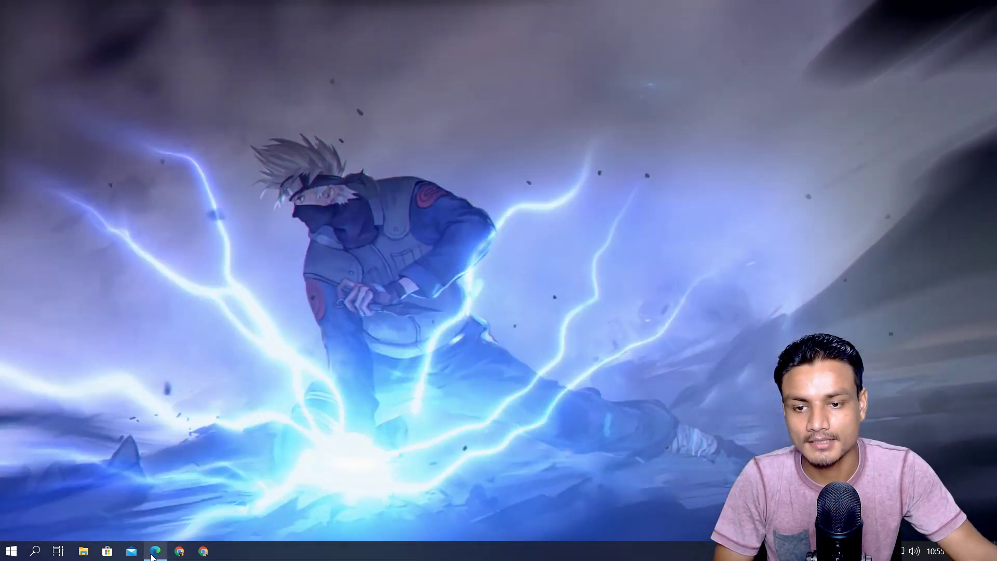
Bring up the Lively Wallpaper website in Edge, dismiss the download bar and look over the page's introduction
click(154, 551)
click(571, 228)
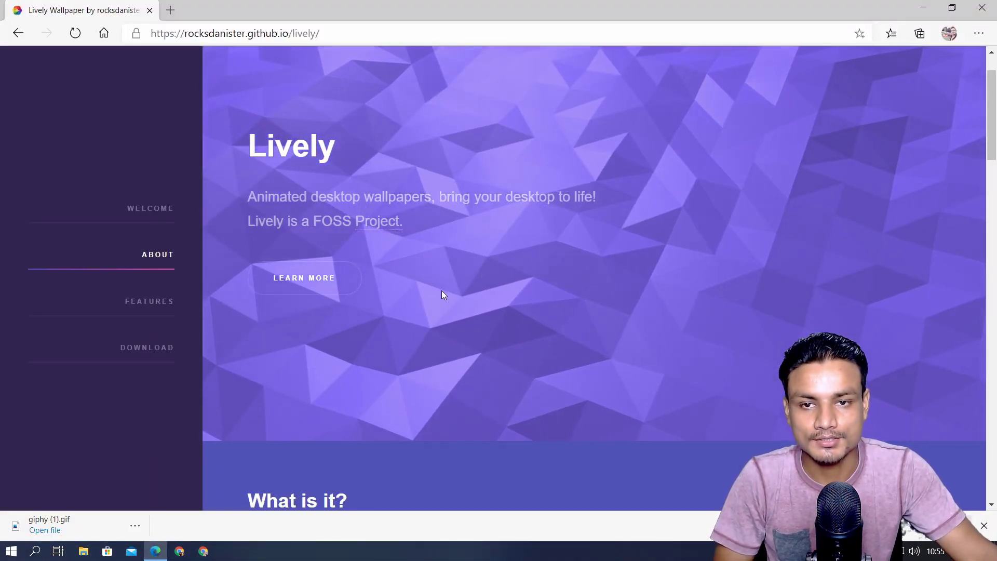
scroll(441, 290, down, 1)
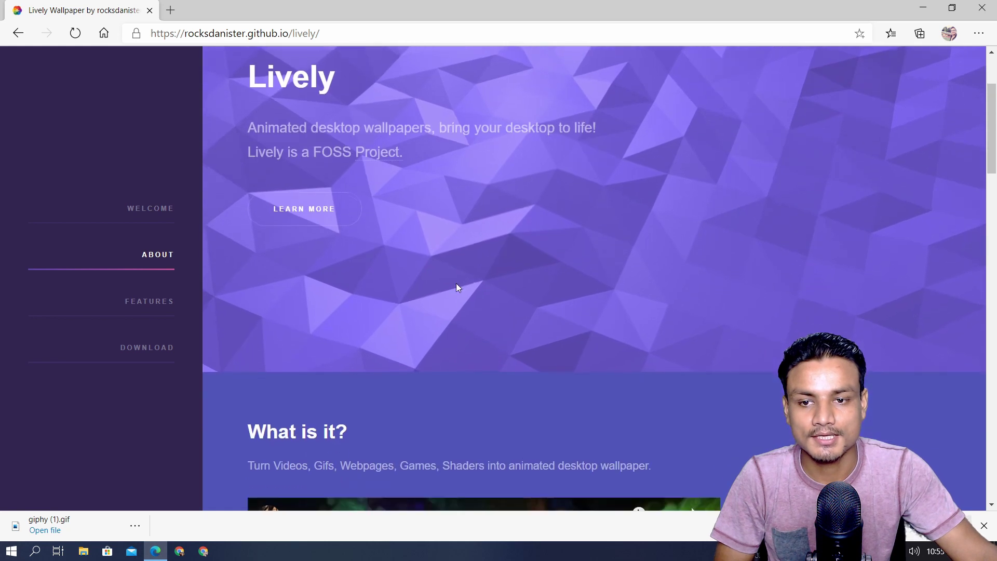
click(983, 525)
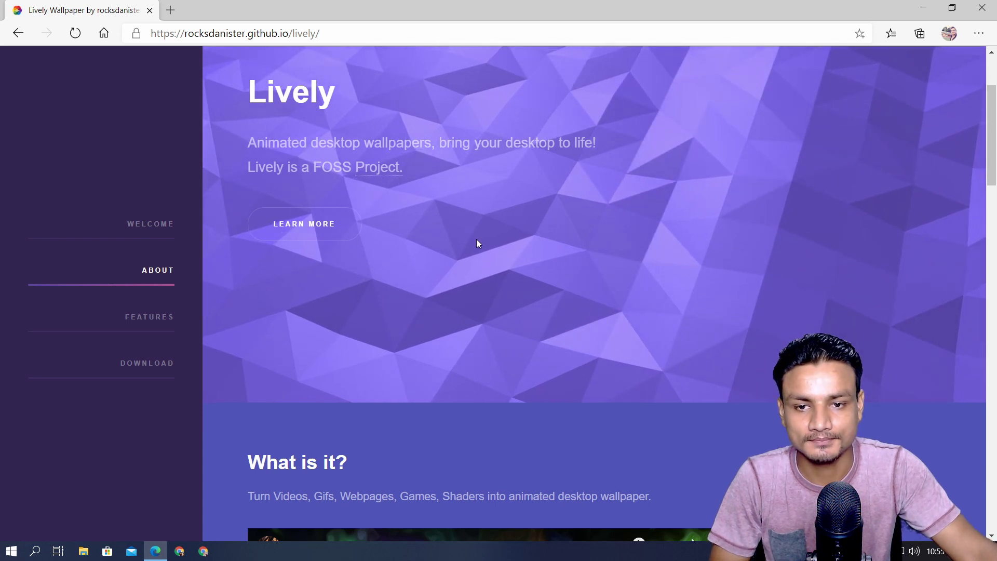
scroll(478, 244, down, 3)
scroll(540, 223, up, 5)
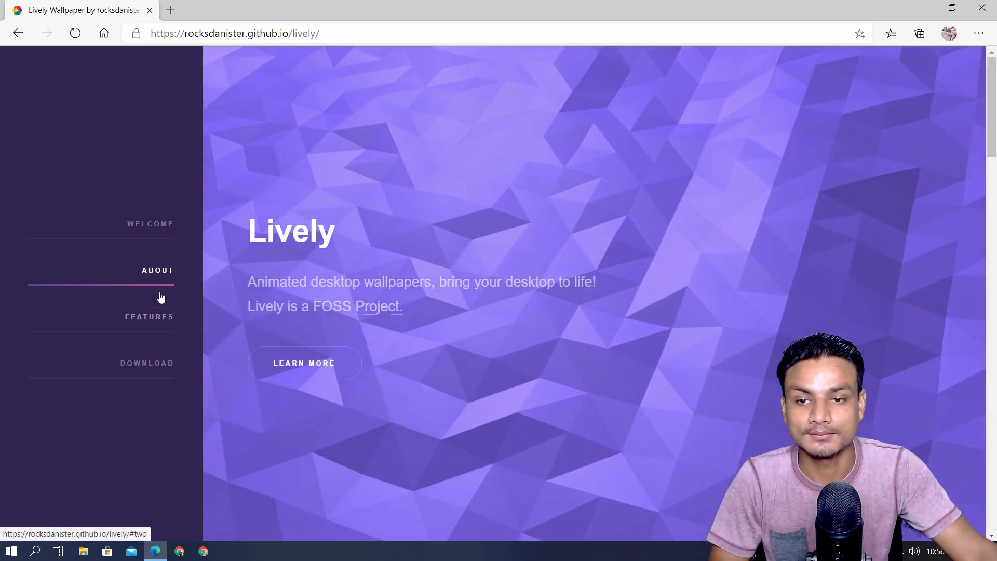
View the website's Features and Download sections, then minimize the browser
click(152, 318)
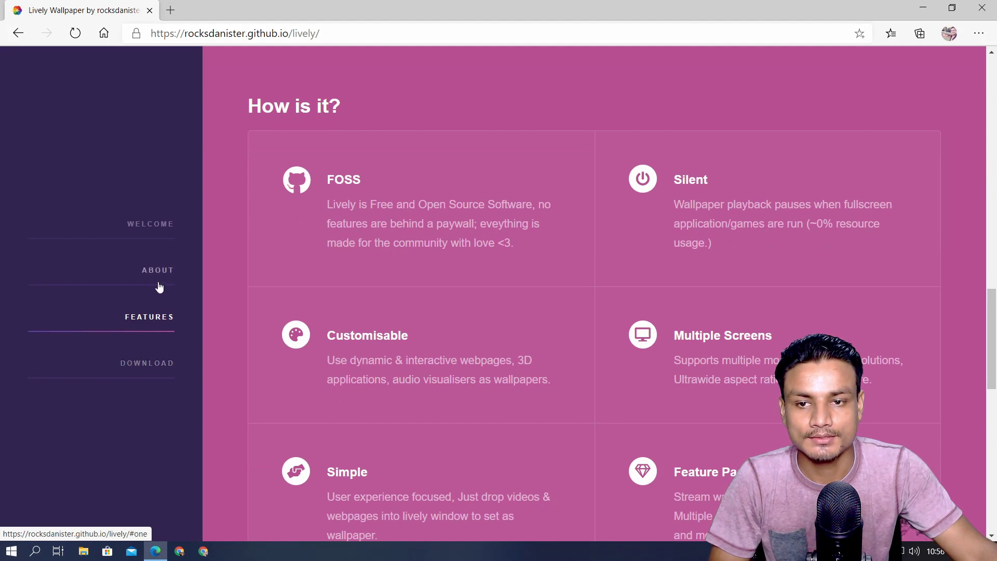
click(154, 363)
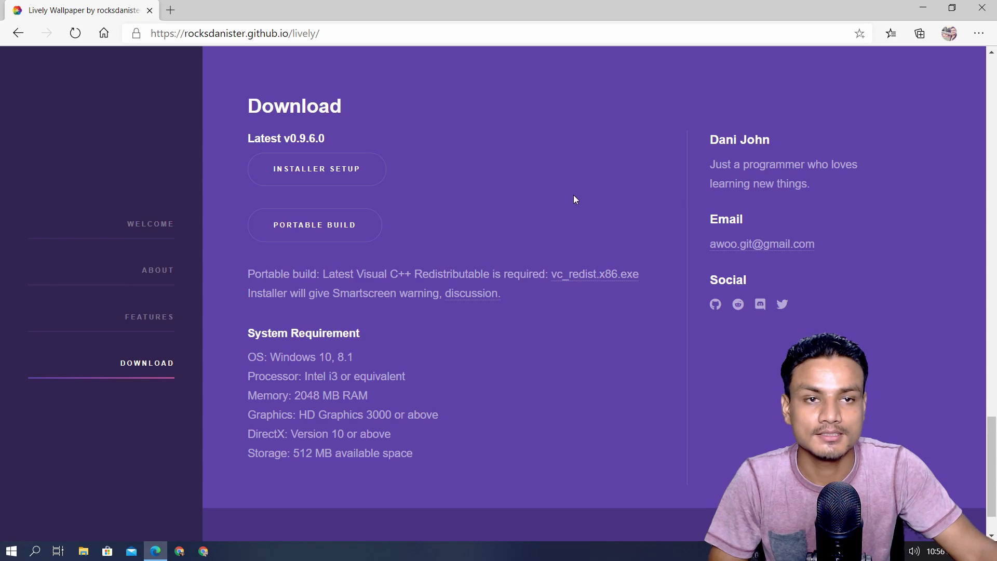
click(933, 12)
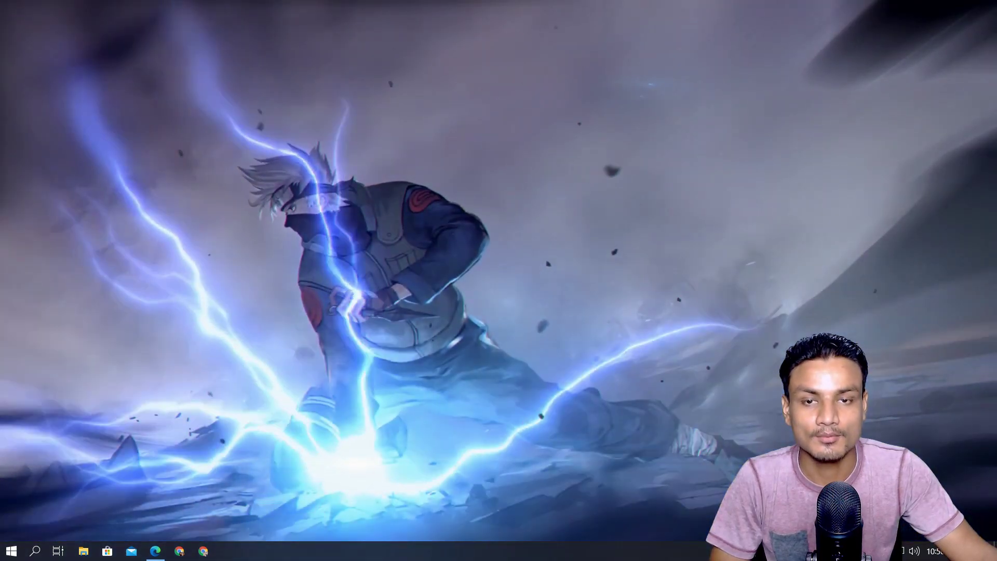
Open Lively Wallpaper, set Calm Leaves as the desktop wallpaper and reposition the window to reveal the background
click(886, 550)
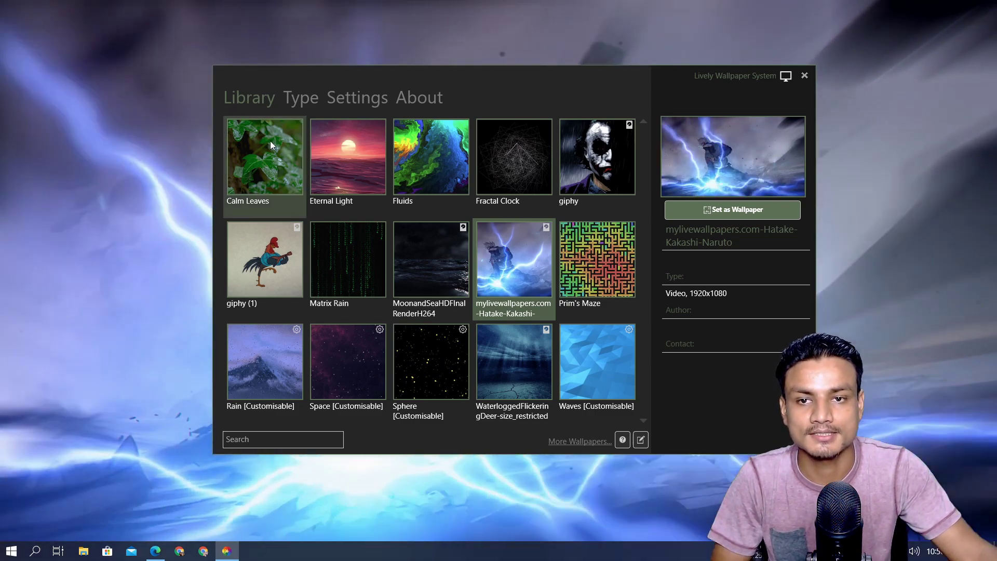
click(272, 141)
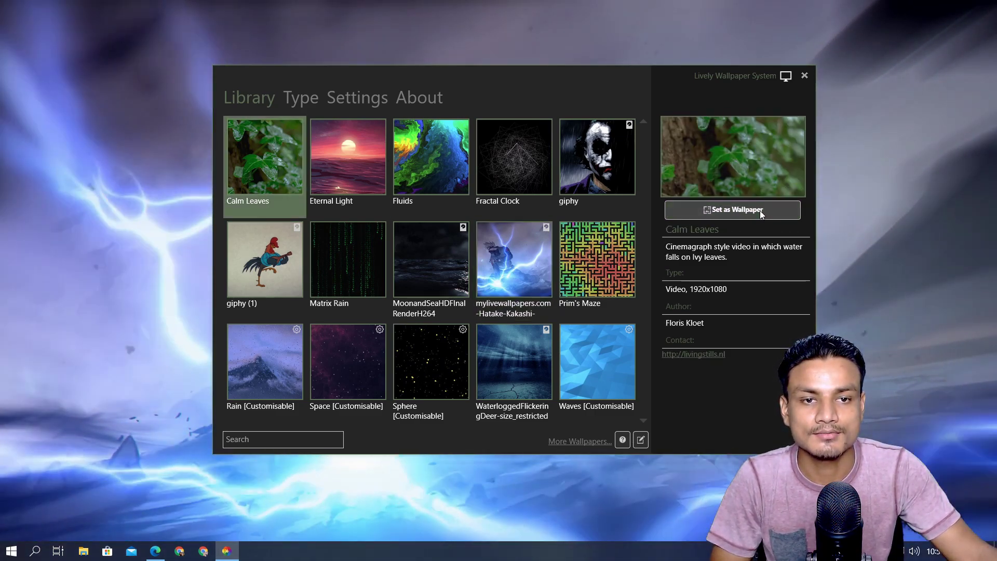
click(763, 209)
drag(542, 66, 495, 102)
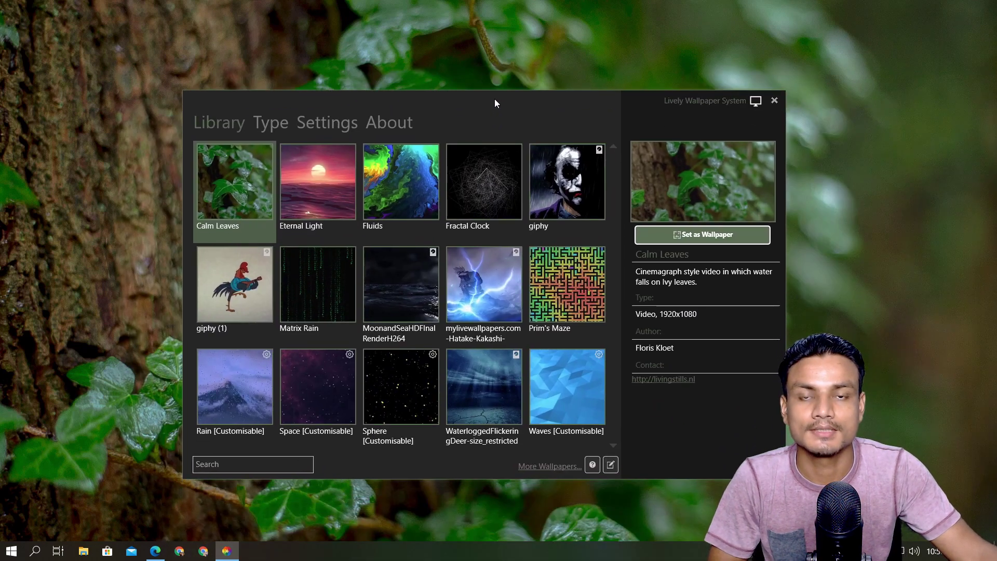
Set the mylivewallpapers.com-Hatake-Kakashi-Naruto video as the desktop wallpaper and move the library window aside
click(485, 270)
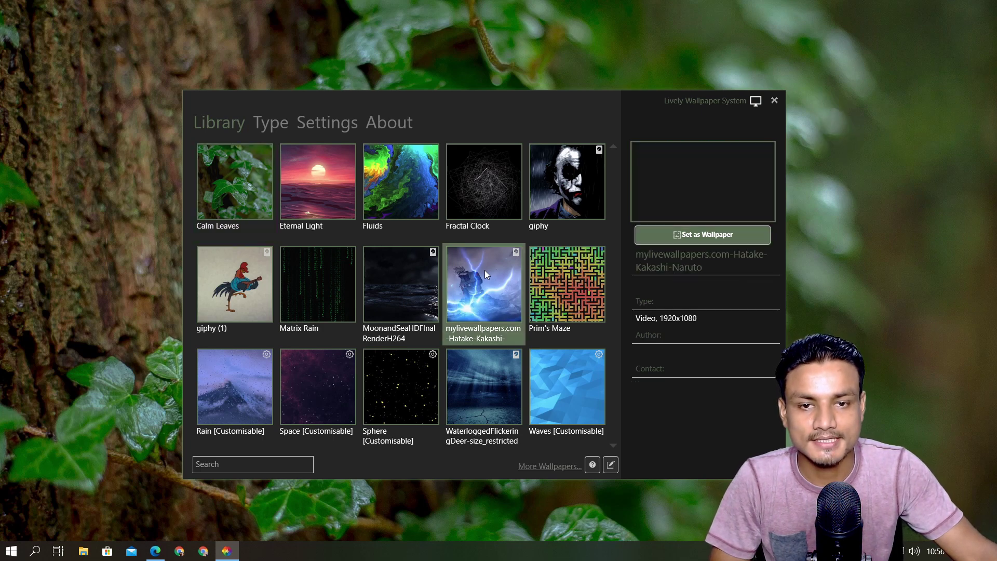
click(668, 239)
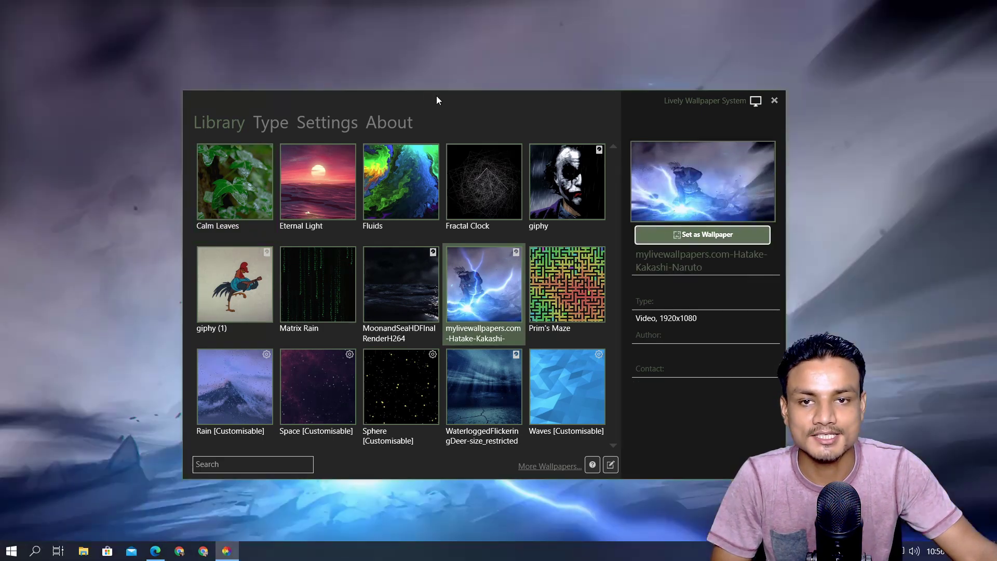
drag(517, 101, 419, 80)
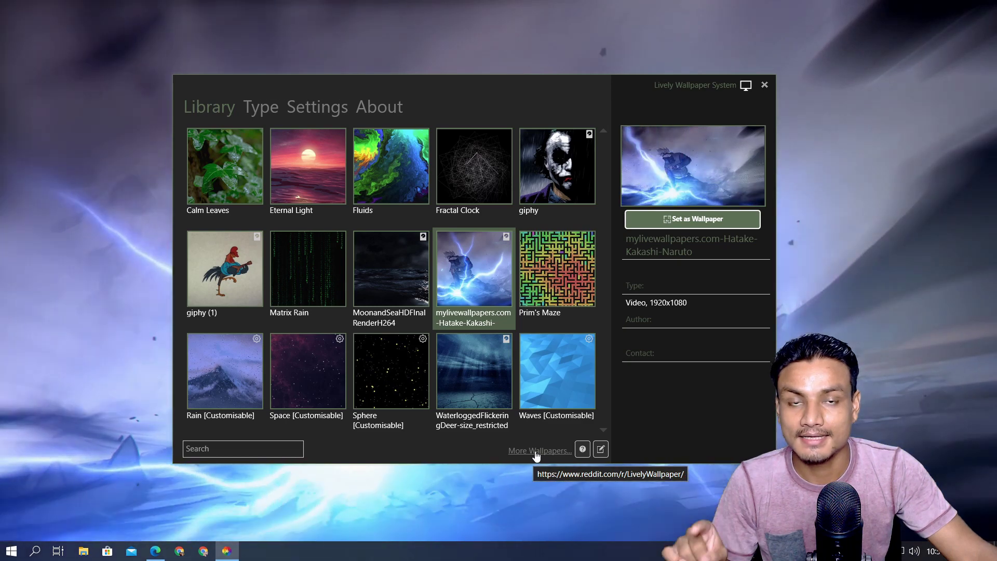
Open the online source for more wallpapers and browse the posts on the LivelyWallpaper subreddit
click(536, 452)
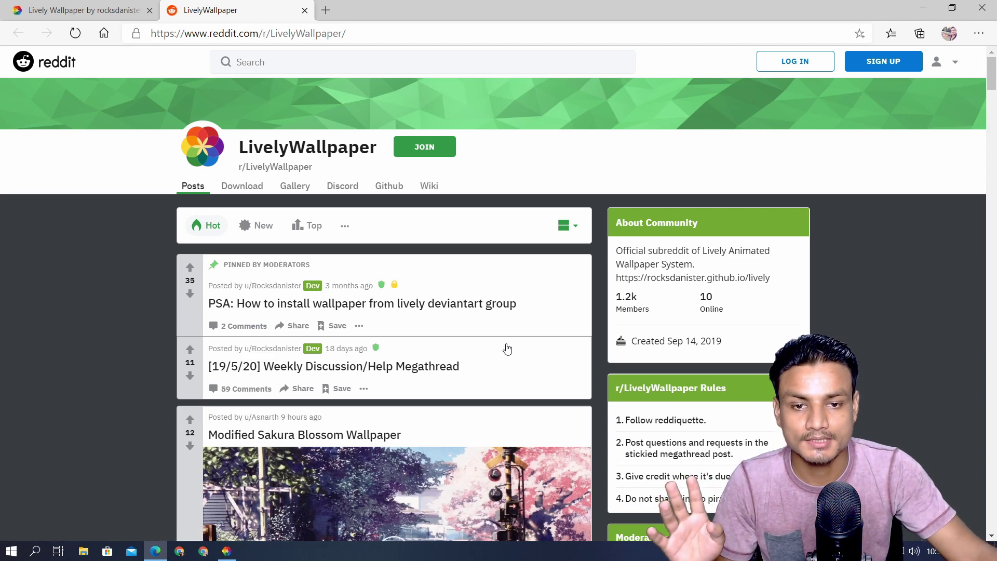
scroll(507, 348, down, 6)
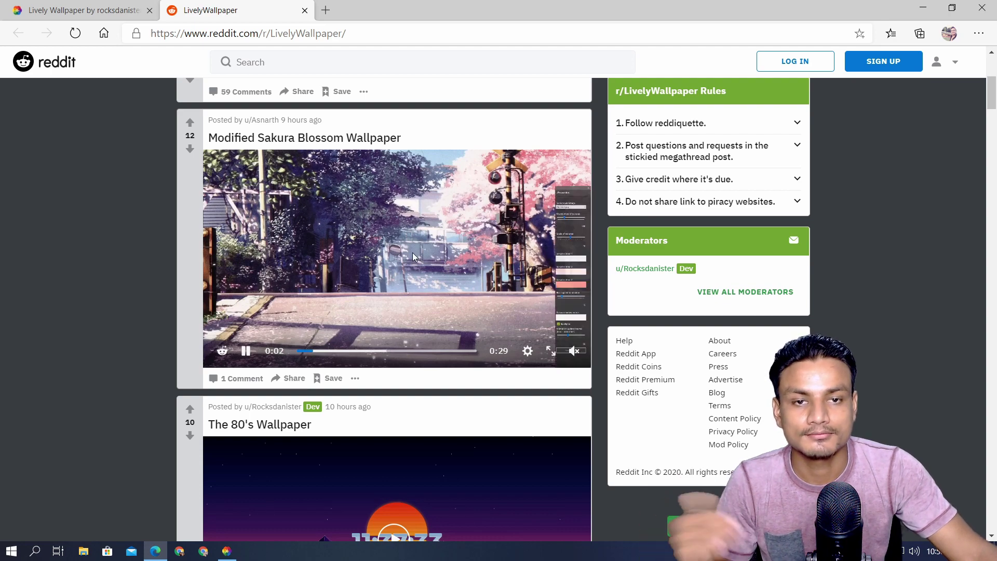
scroll(450, 266, down, 4)
scroll(422, 306, up, 4)
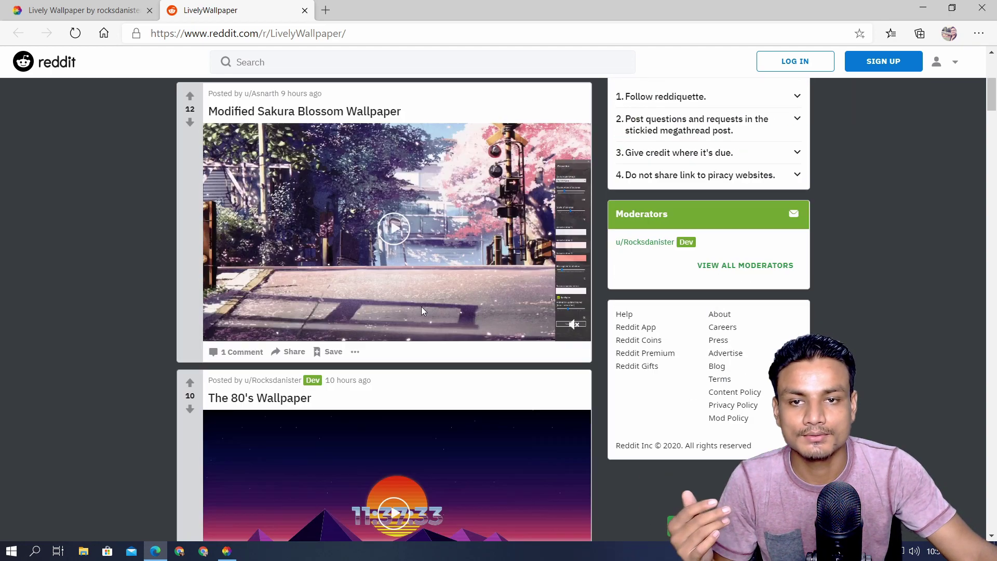
scroll(364, 213, up, 2)
Open the Modified Sakura Blossom Wallpaper post and examine its preview, download link and list of changes
click(345, 215)
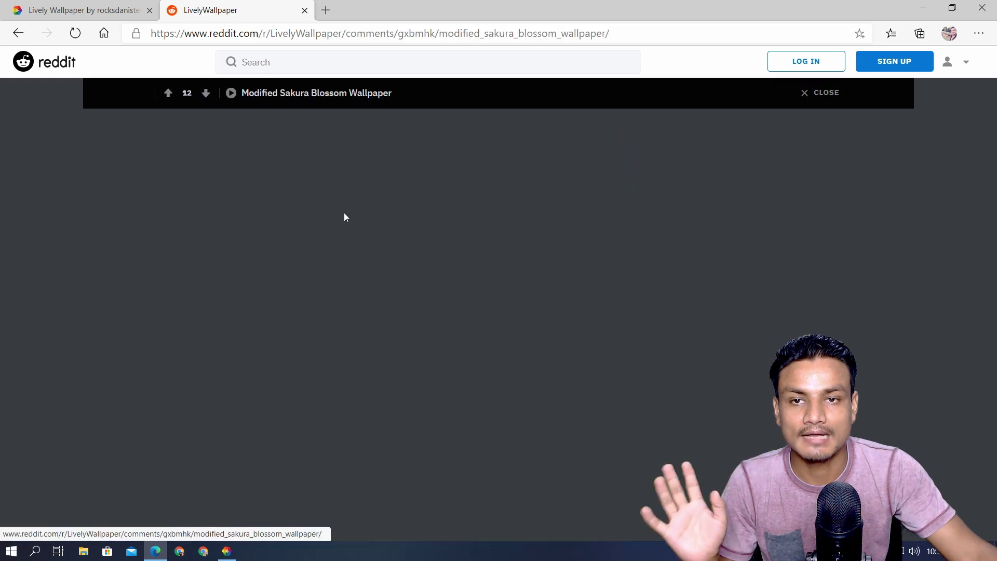
scroll(467, 332, down, 2)
scroll(437, 337, down, 4)
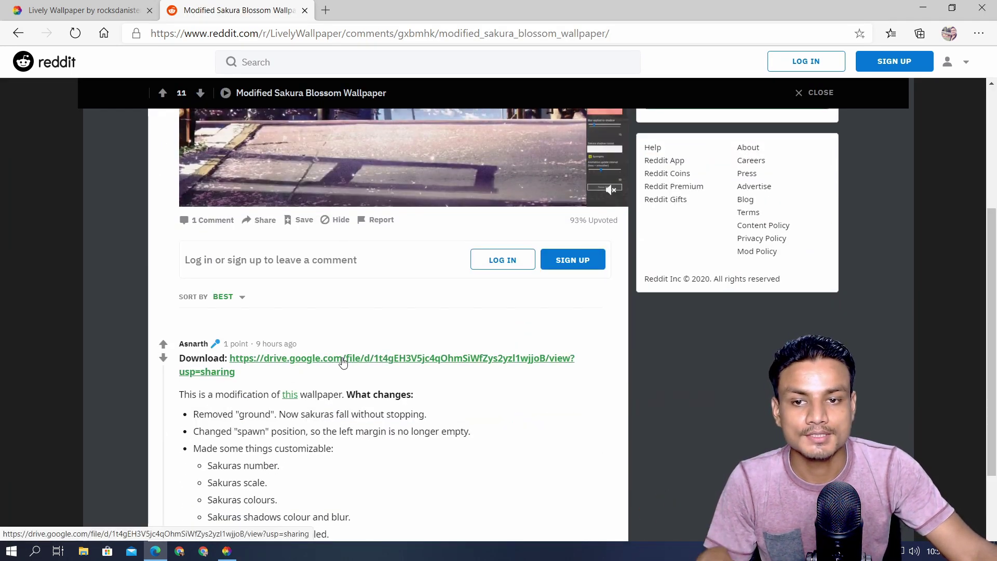
scroll(342, 362, up, 4)
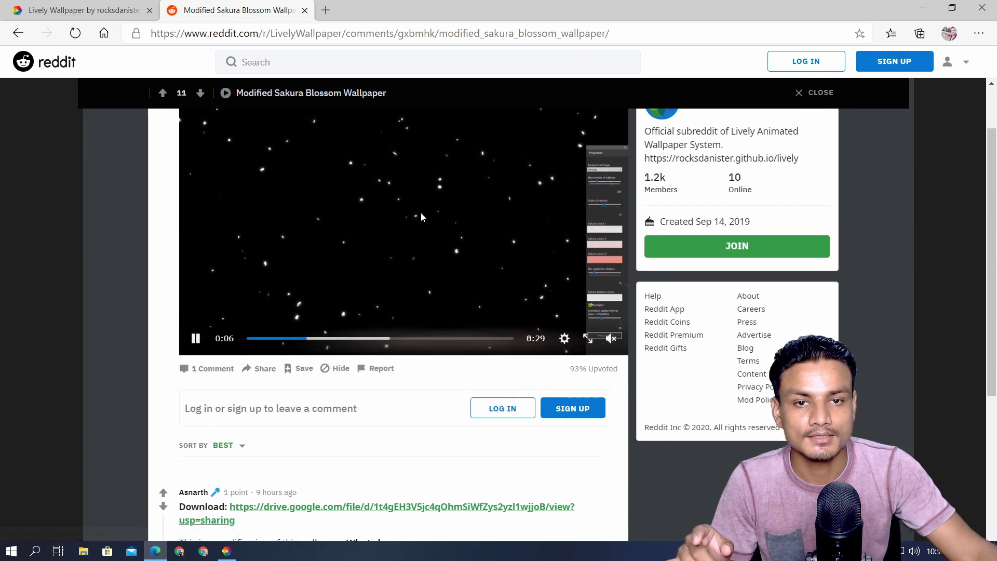
scroll(384, 388, down, 8)
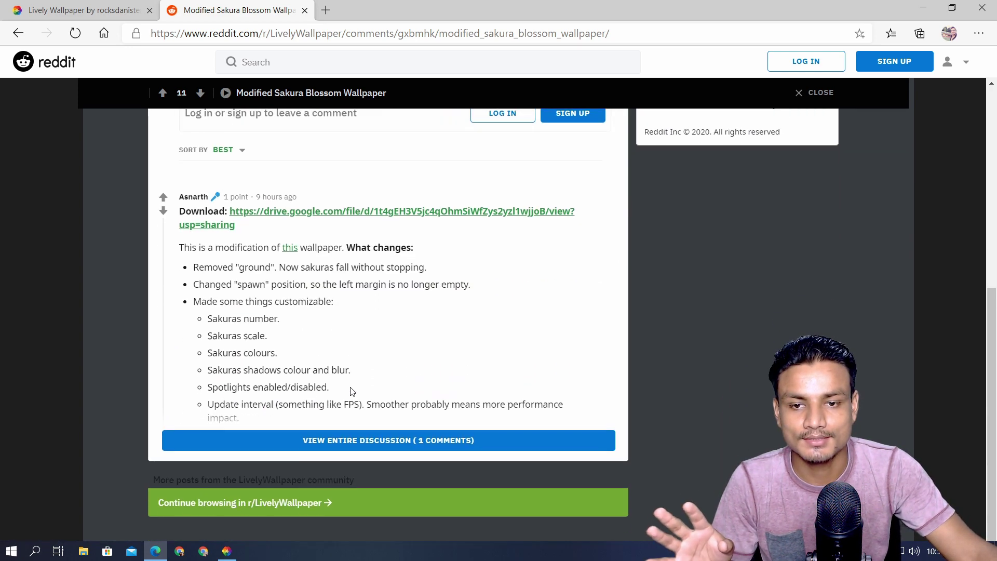
Go back to the subreddit, open The 80's Wallpaper post and find its download link
click(19, 34)
scroll(366, 337, down, 10)
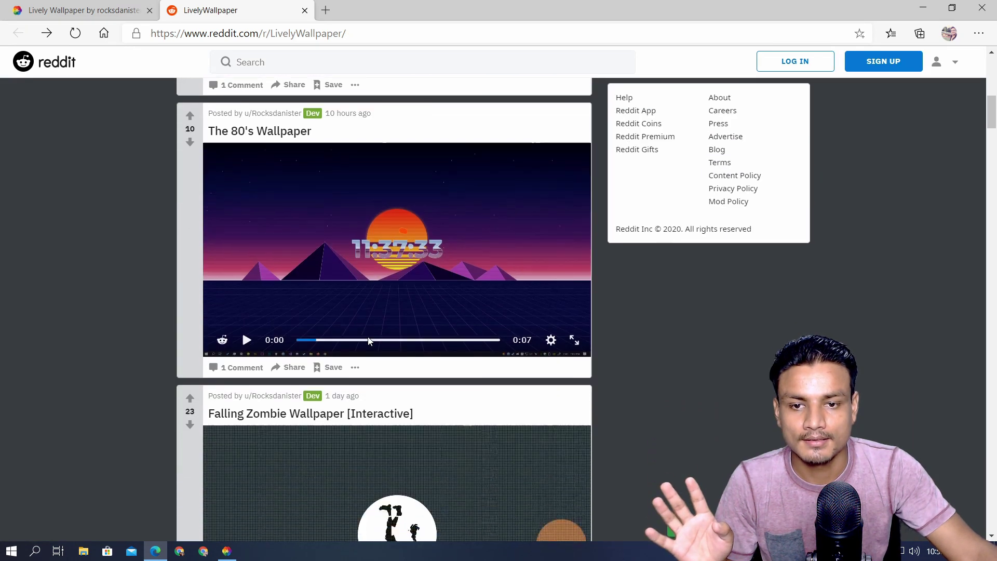
click(259, 129)
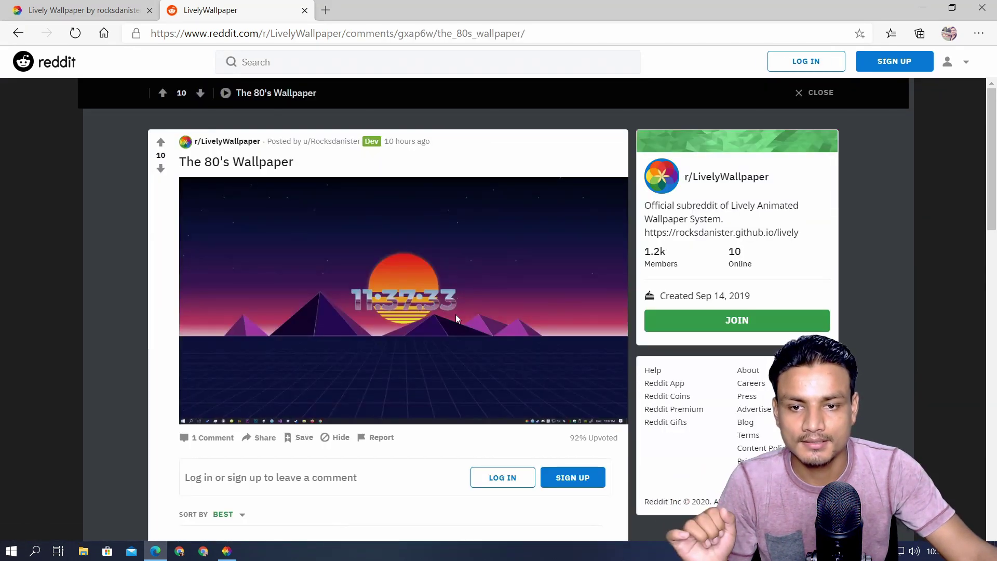
scroll(358, 387, down, 5)
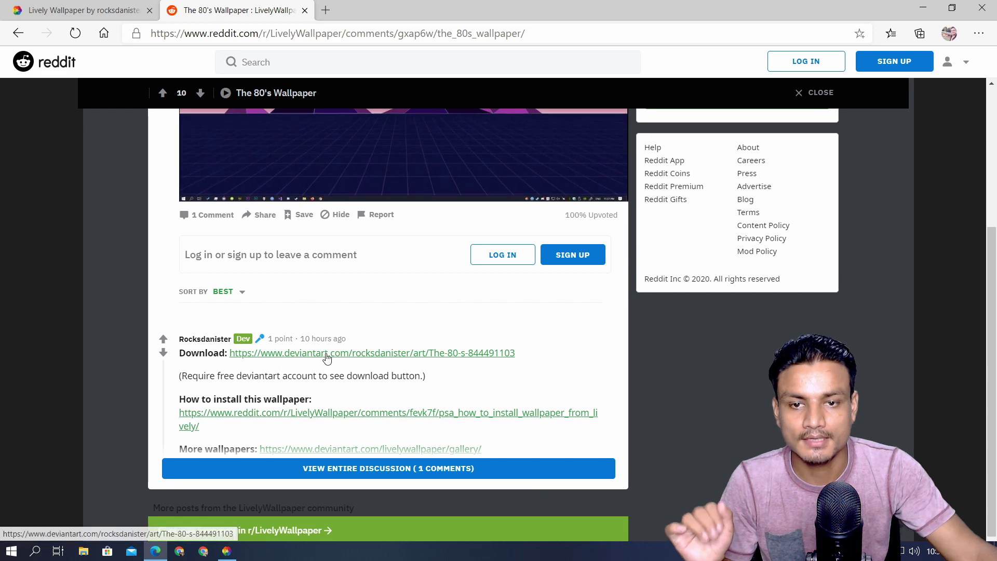
Follow the post's DeviantArt download link and look through the wallpaper's page and description
click(327, 355)
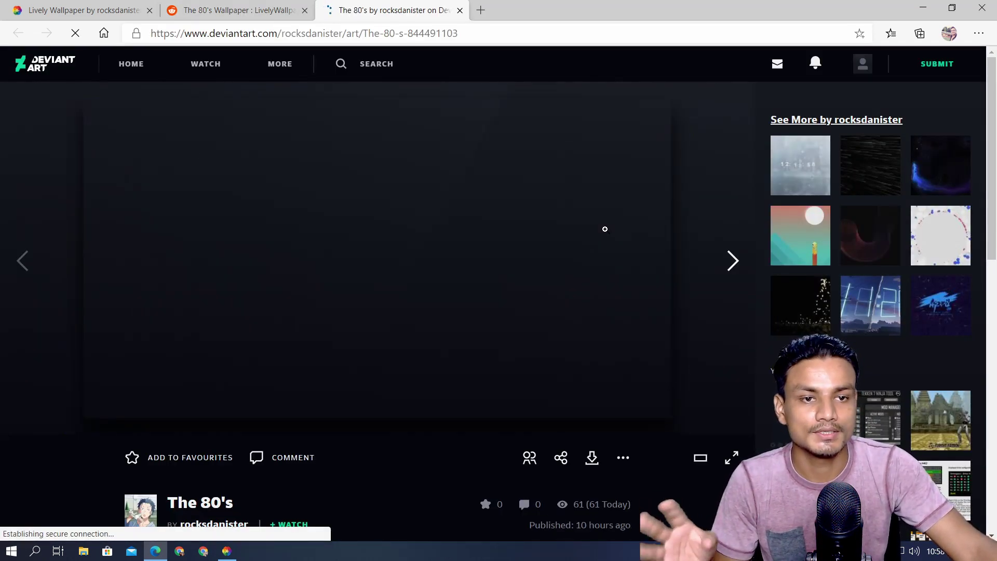
scroll(480, 296, down, 4)
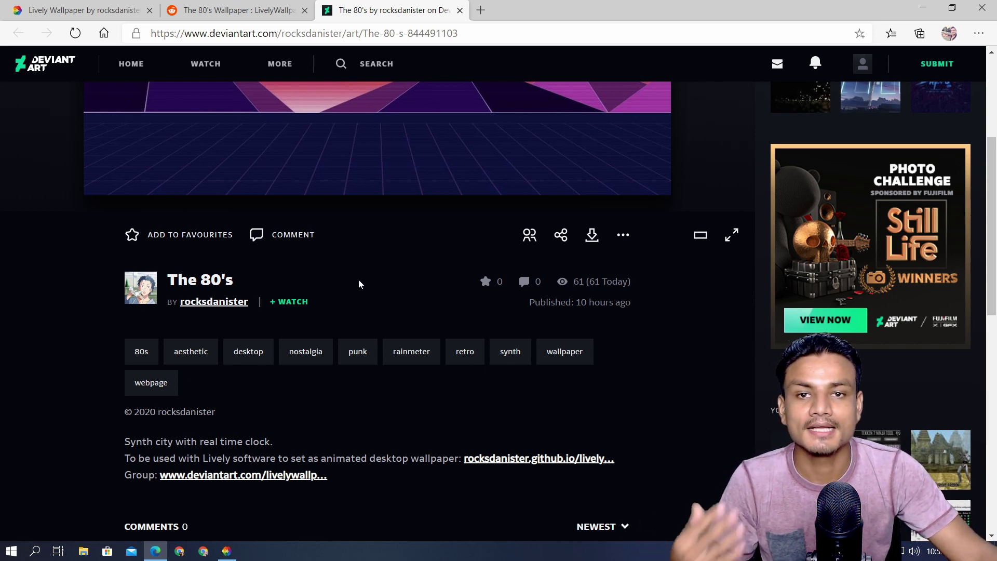
scroll(435, 274, down, 4)
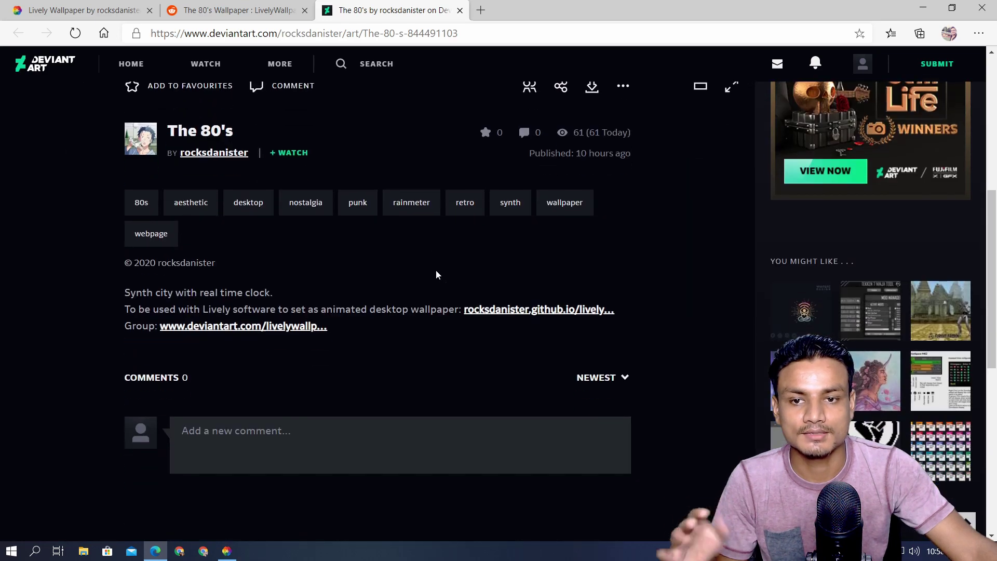
scroll(394, 232, up, 7)
Return to The 80's Wallpaper post on Reddit, check the More Wallpapers link in Lively and review the post again
click(239, 11)
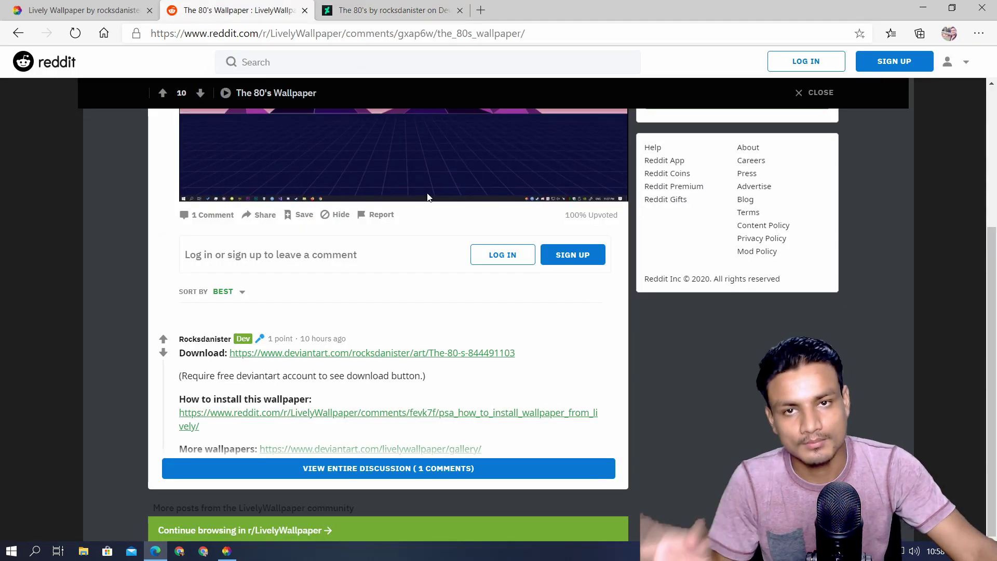
scroll(418, 282, up, 4)
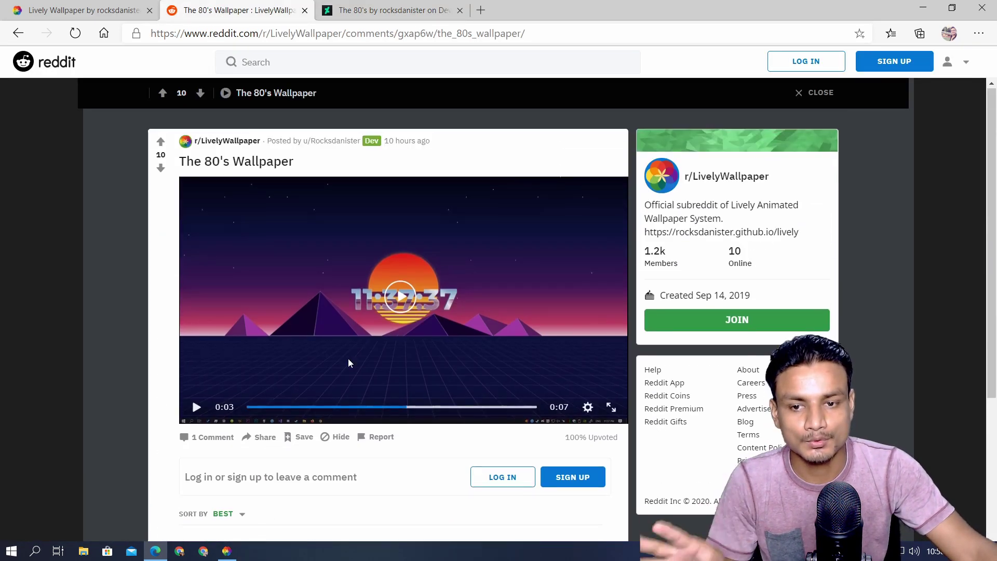
click(227, 550)
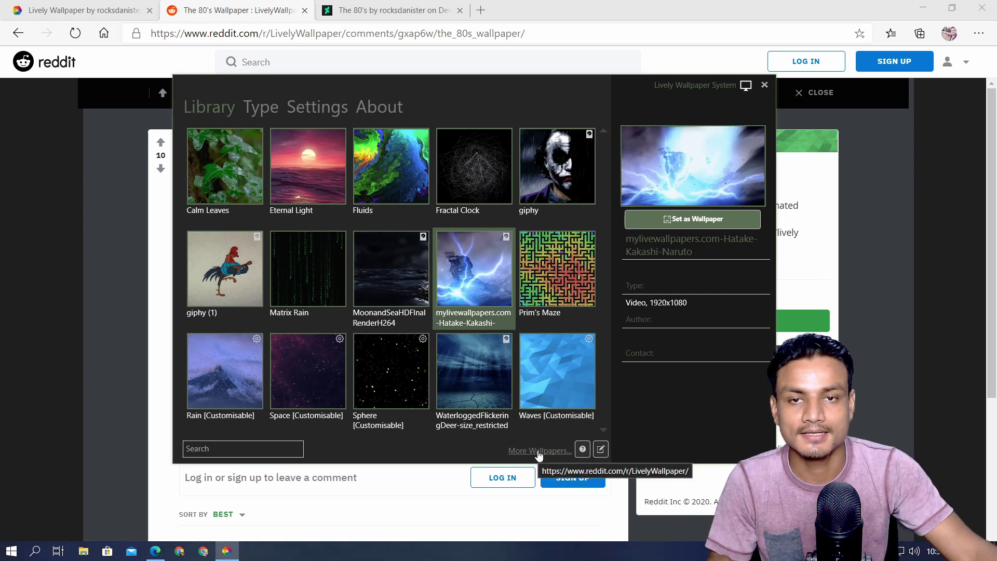
click(266, 4)
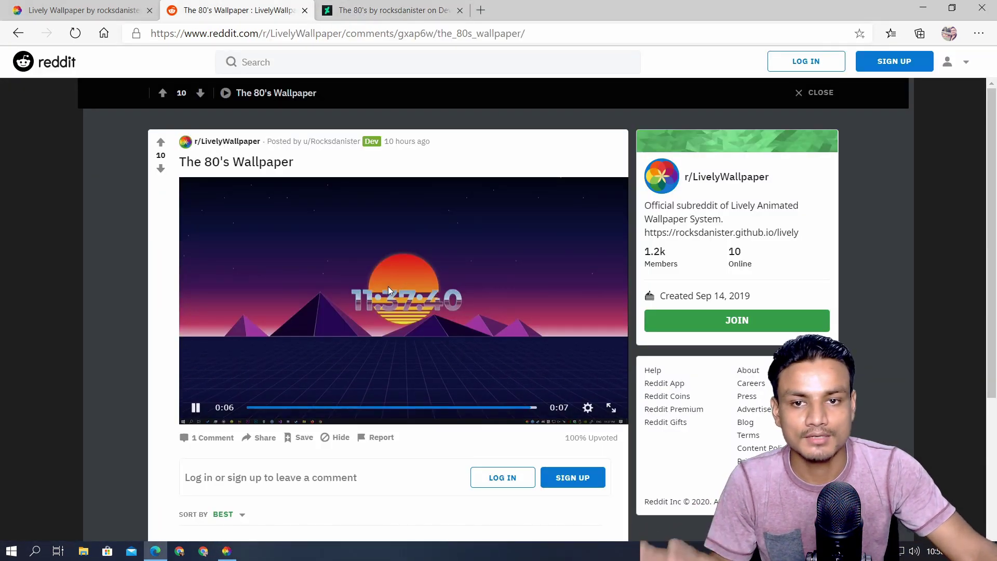
scroll(387, 285, down, 3)
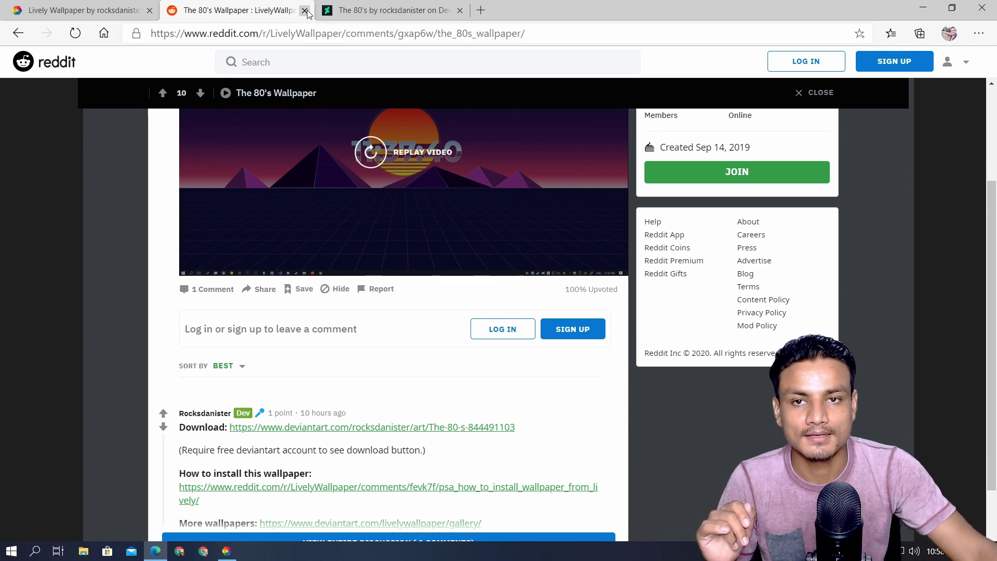
Close the Reddit post, open a blank browser tab and minimize the browser to return to Lively
click(305, 10)
click(324, 10)
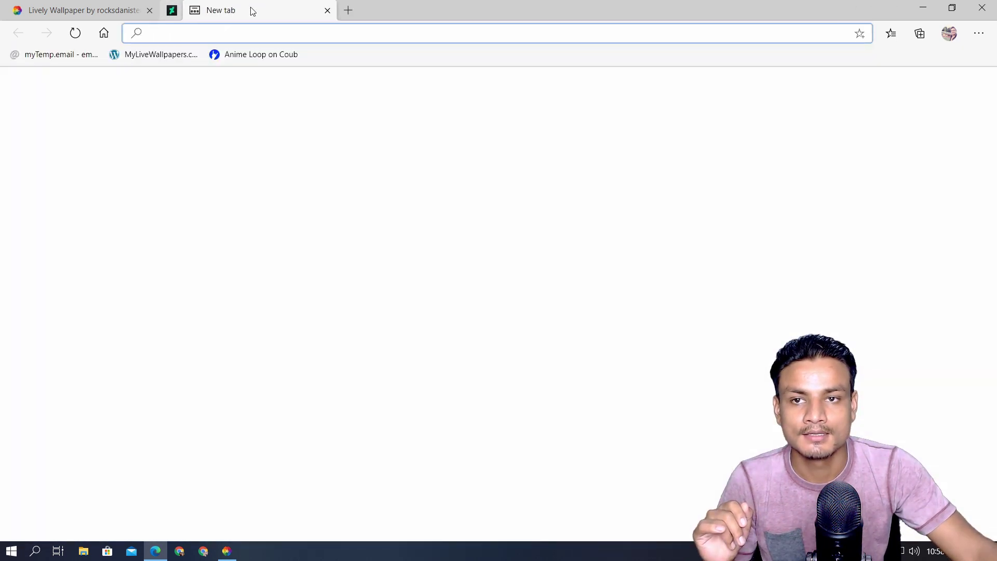
click(922, 6)
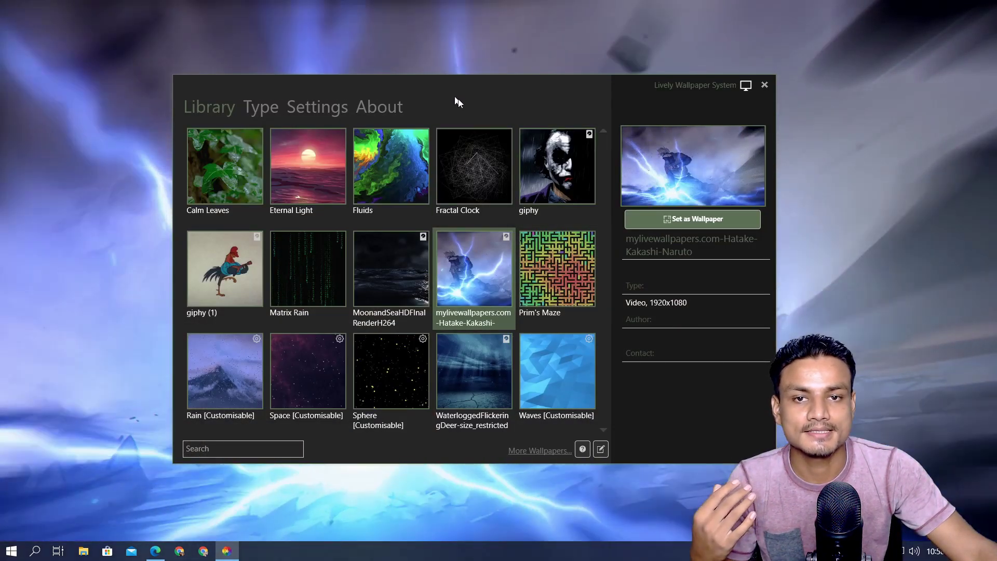
Reposition the Lively window and display the wallpaper types that can be loaded
drag(458, 99, 475, 109)
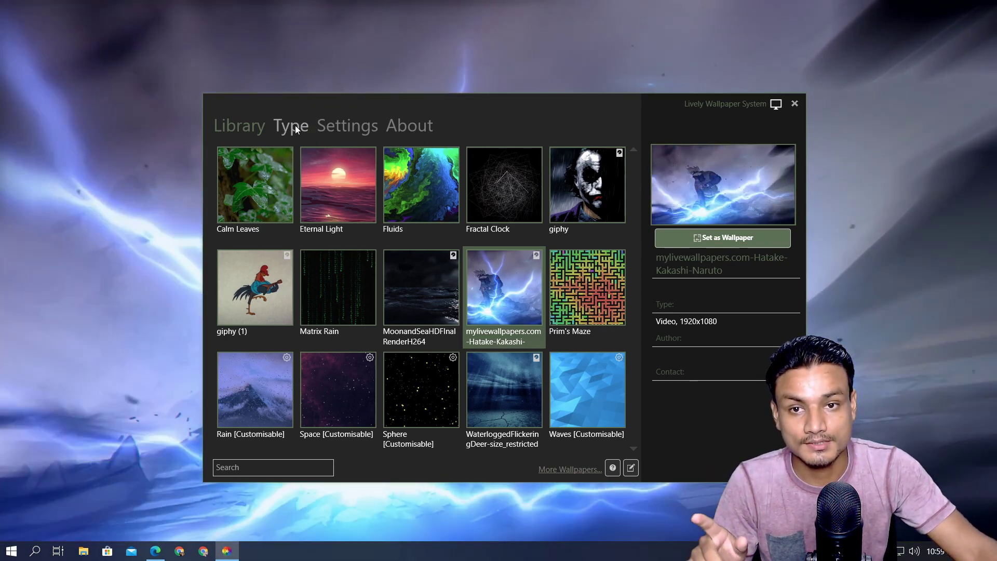
click(291, 127)
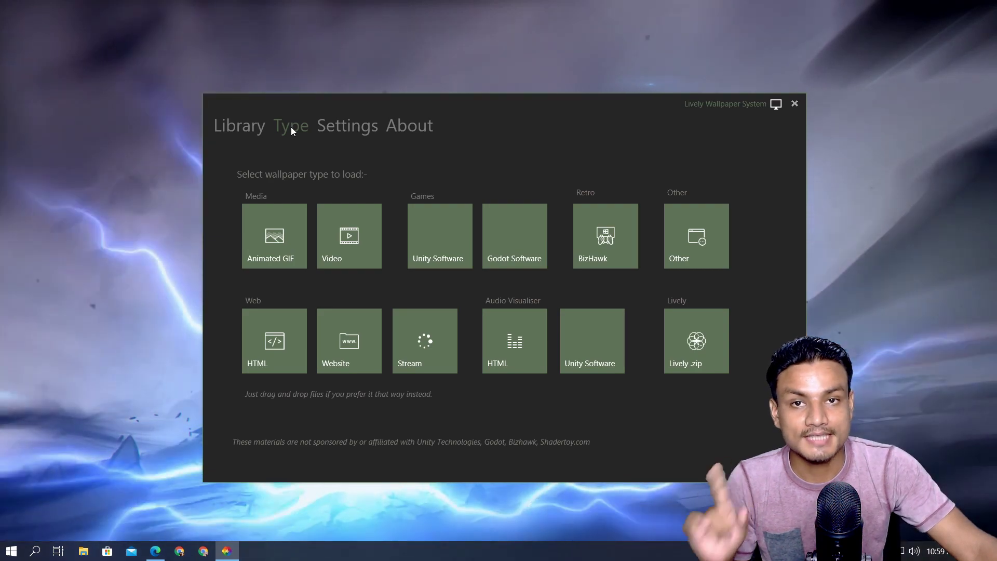
Load WaterloggedFlickeringDeer-size_restricted.gif from Downloads as an animated GIF wallpaper and add it to the library with its default details
click(243, 126)
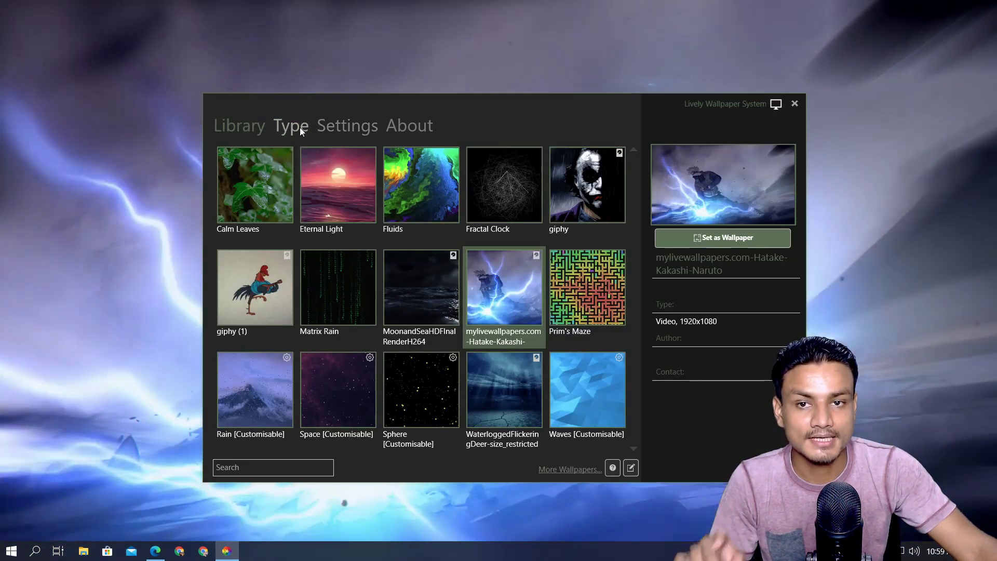
click(300, 126)
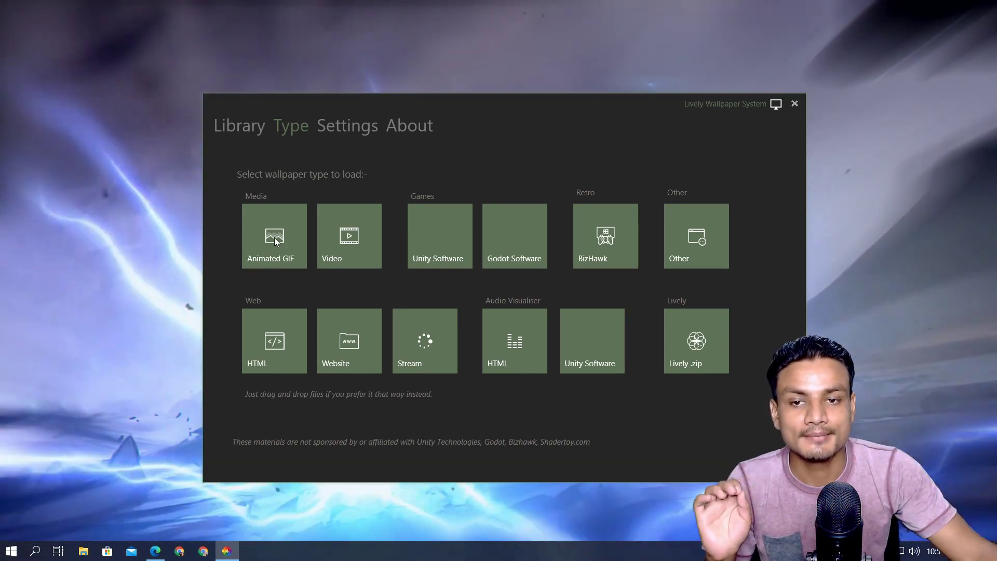
click(274, 239)
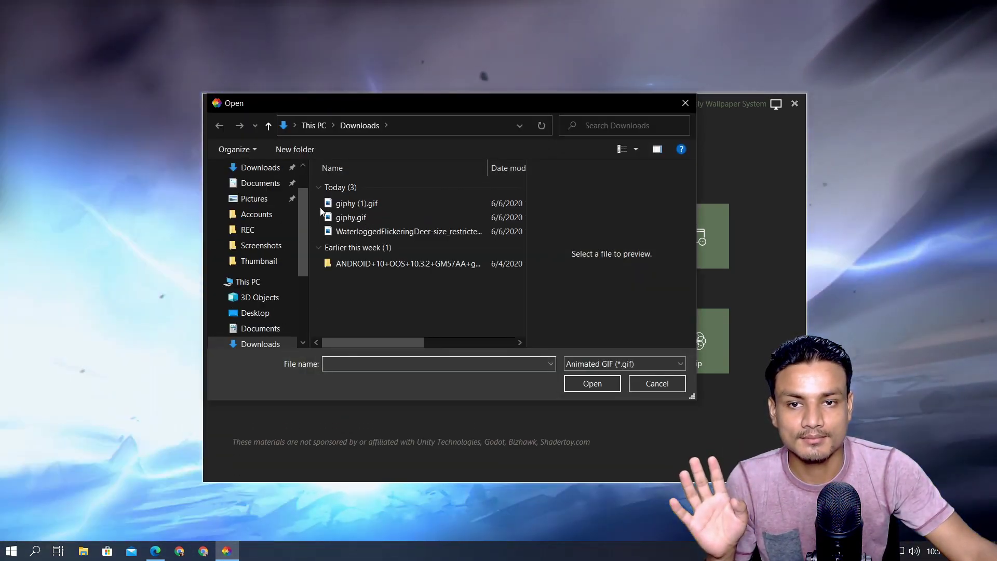
click(371, 219)
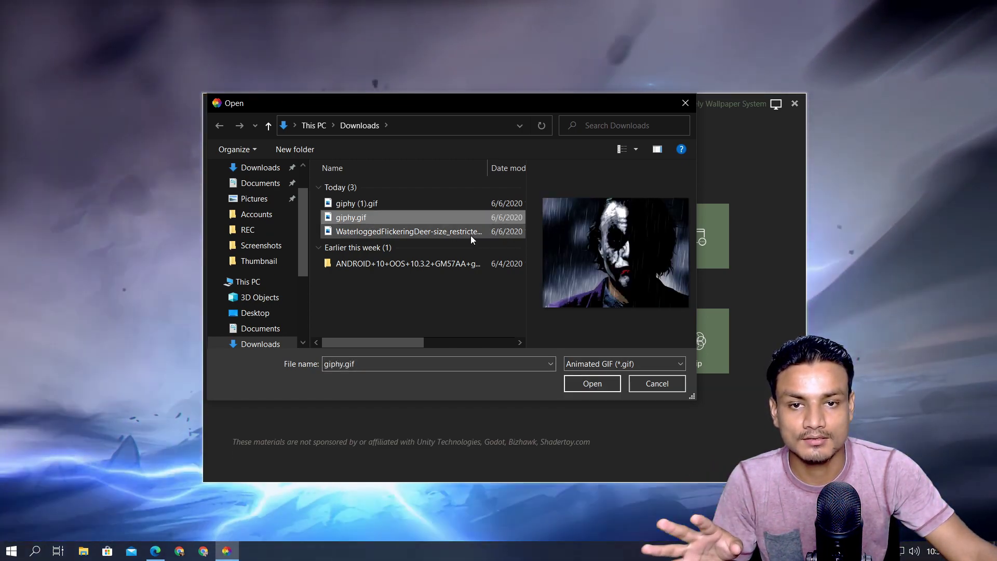
click(470, 232)
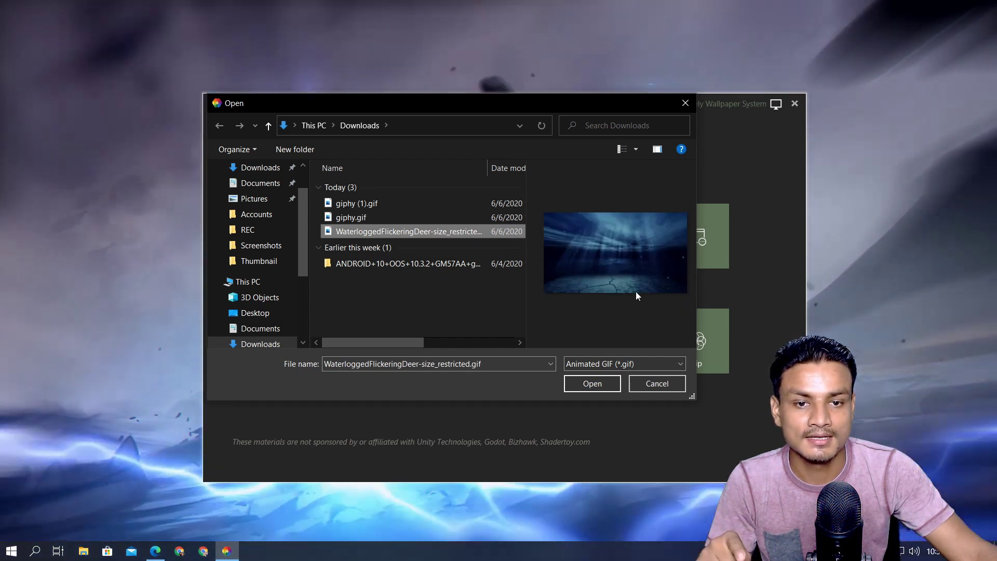
click(592, 382)
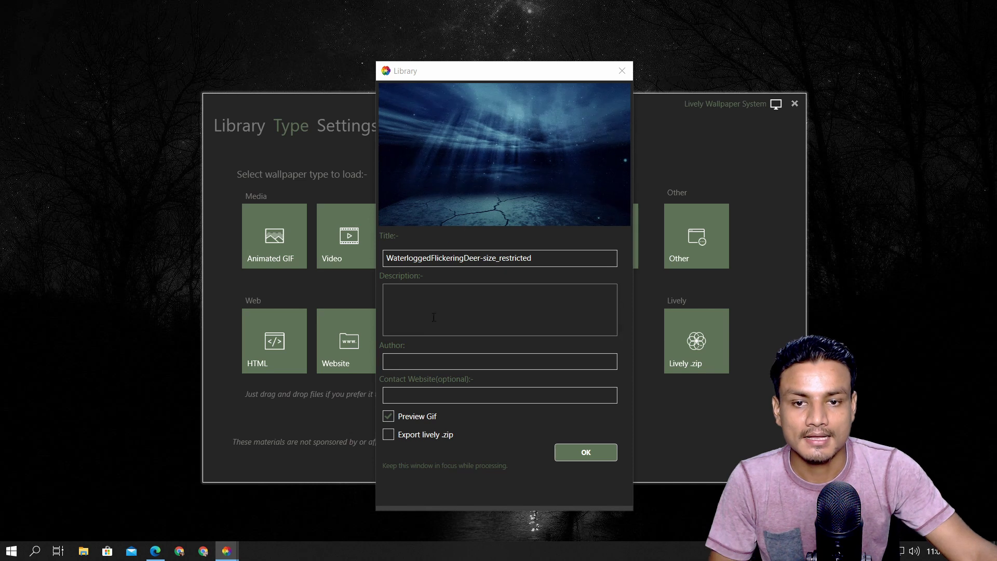
click(596, 452)
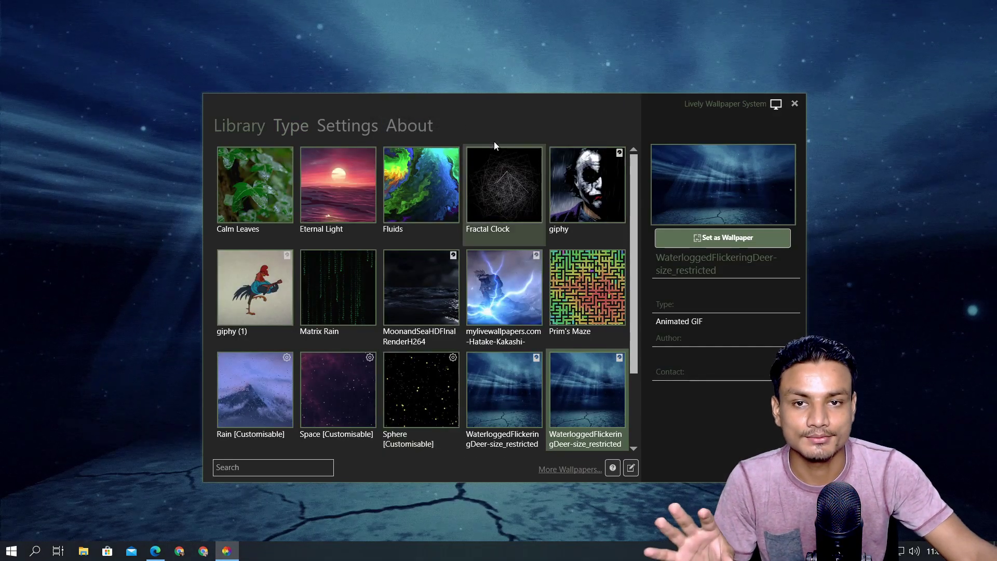
Reposition the Lively window, load mylivewallpapers.com-Dragon-Ball.mp4 as a video wallpaper into the library, and close the window to view the desktop
drag(494, 142, 500, 95)
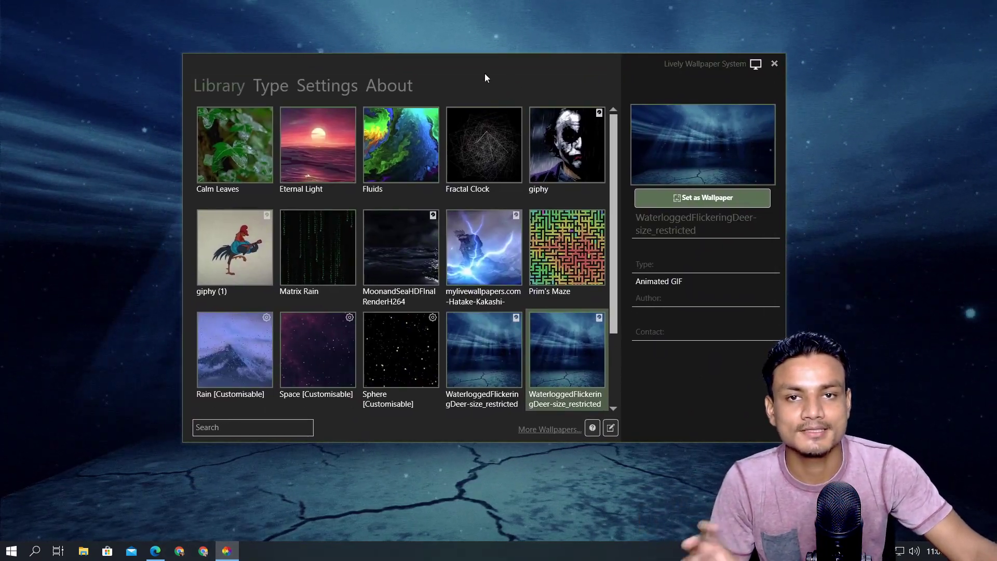
click(262, 87)
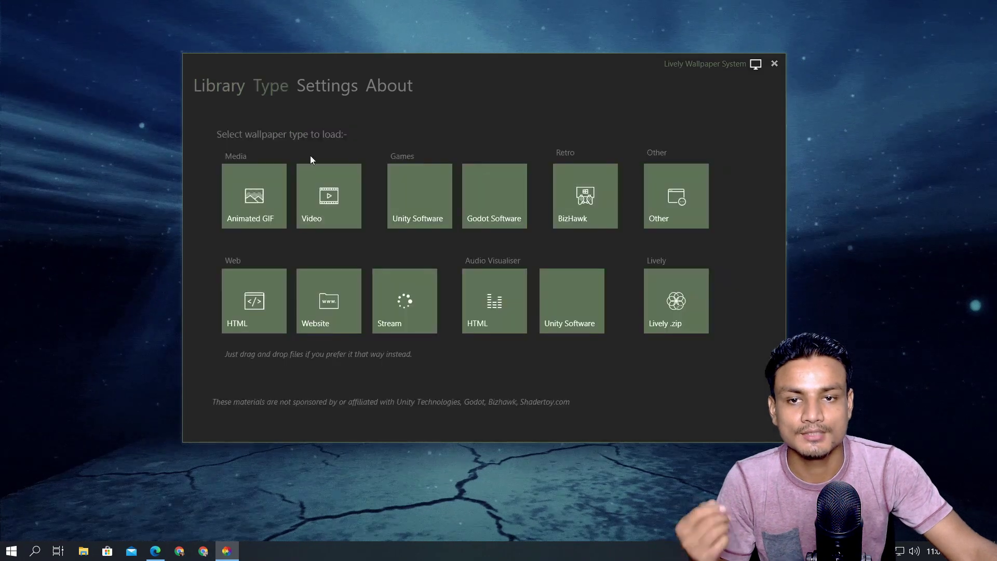
click(319, 199)
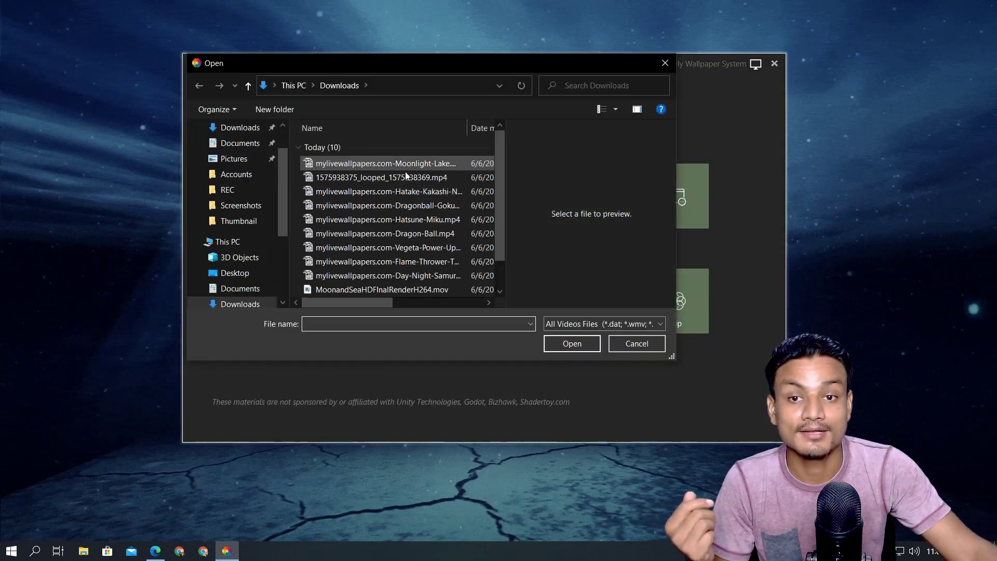
click(419, 182)
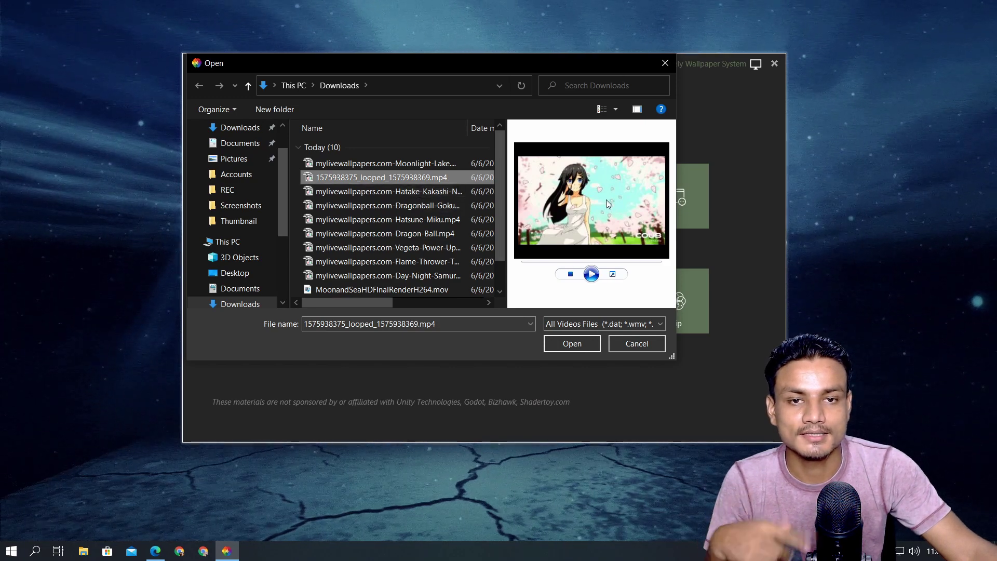
click(376, 210)
click(373, 223)
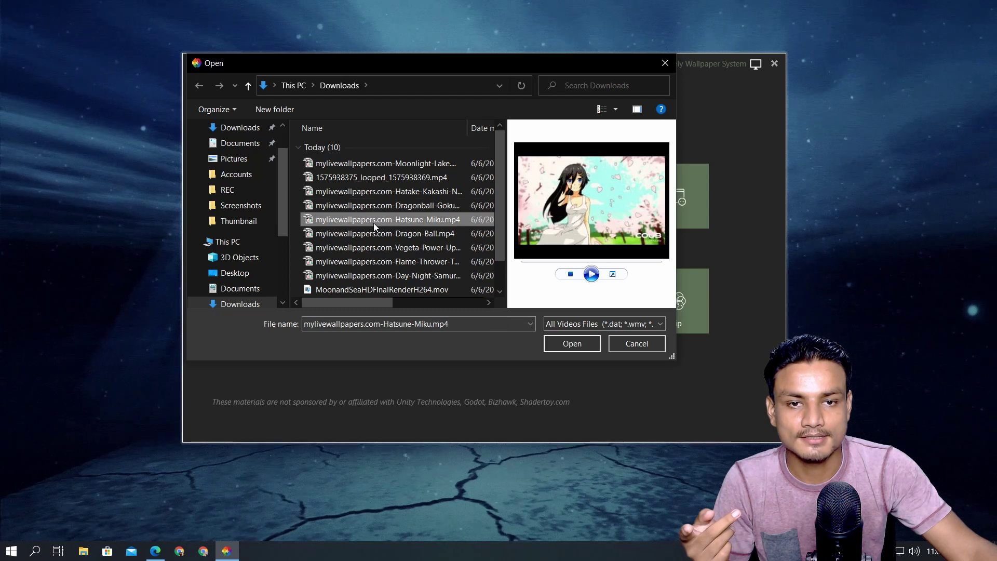
key(Down)
scroll(372, 222, down, 1)
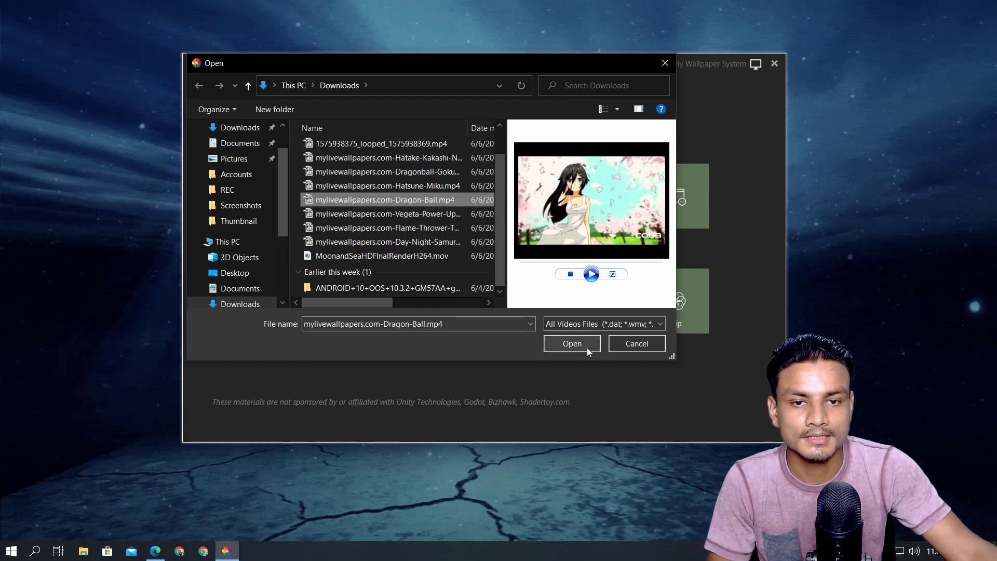
click(572, 344)
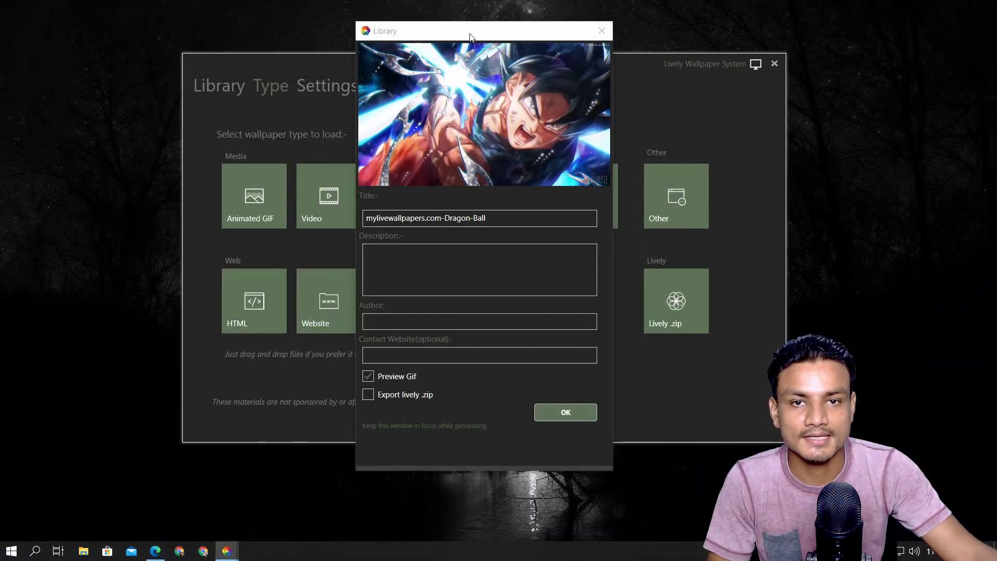
drag(469, 36, 499, 51)
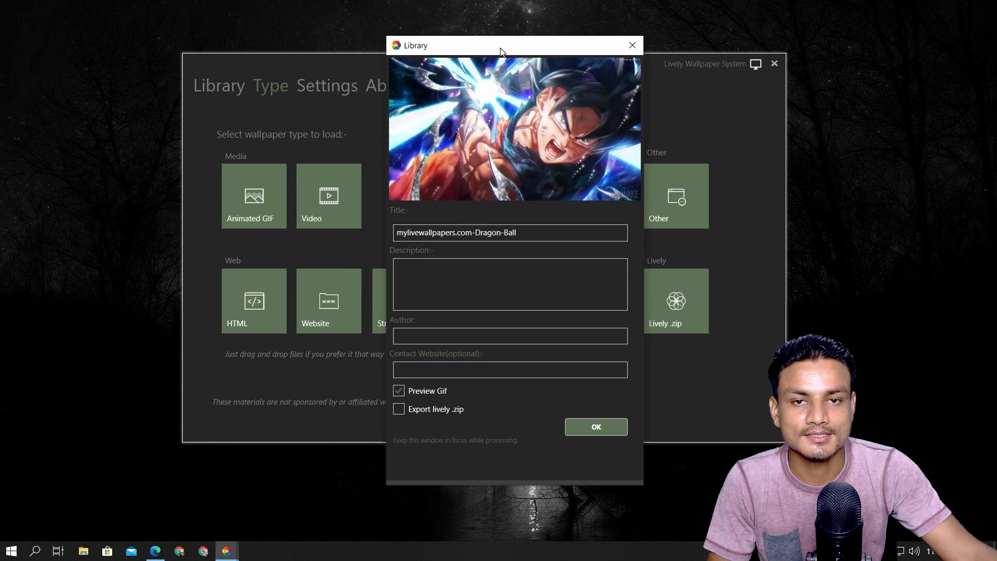
click(600, 431)
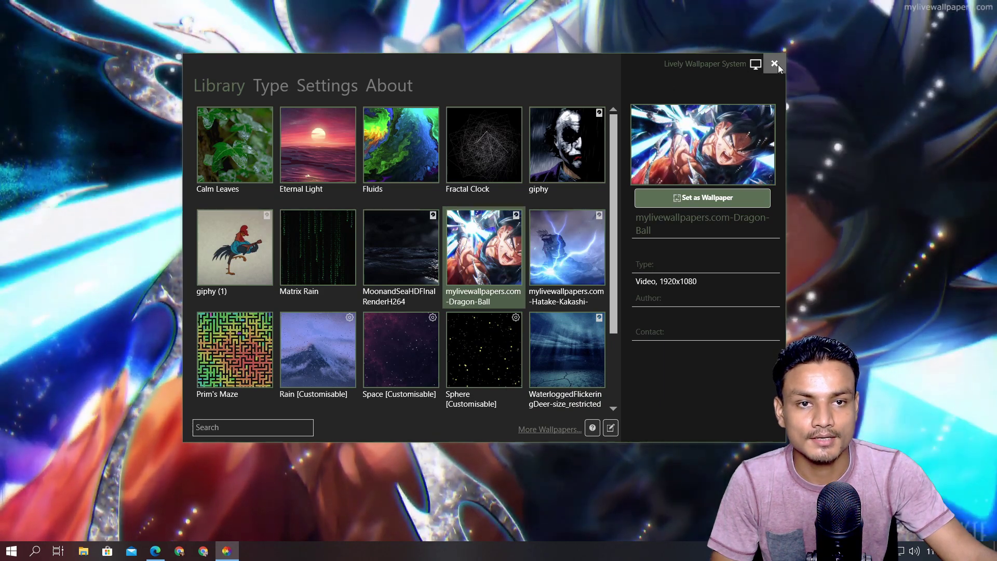
click(774, 64)
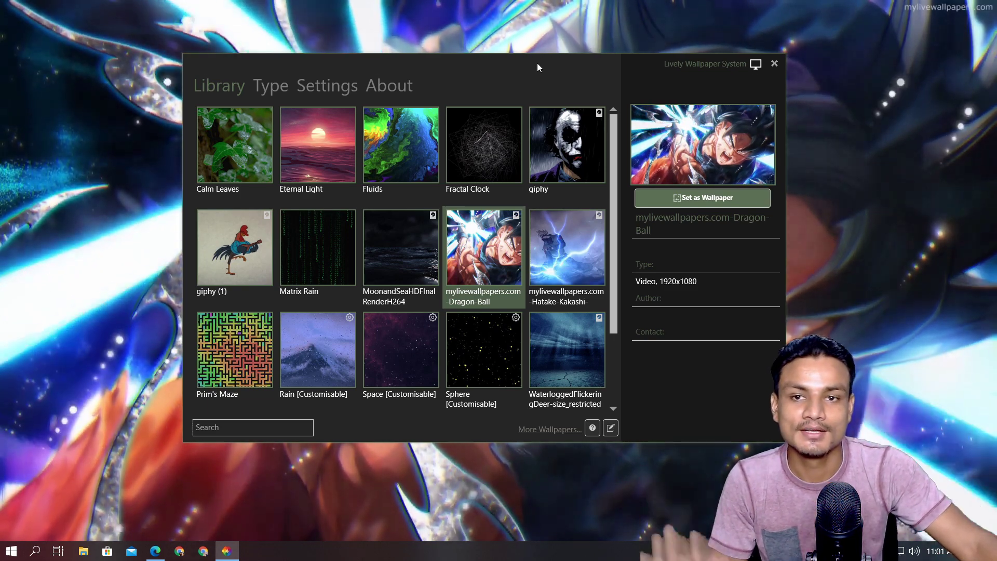
Review the loadable wallpaper types, look through the library and show the details of the Hatake-Kakashi-Naruto wallpaper
click(267, 86)
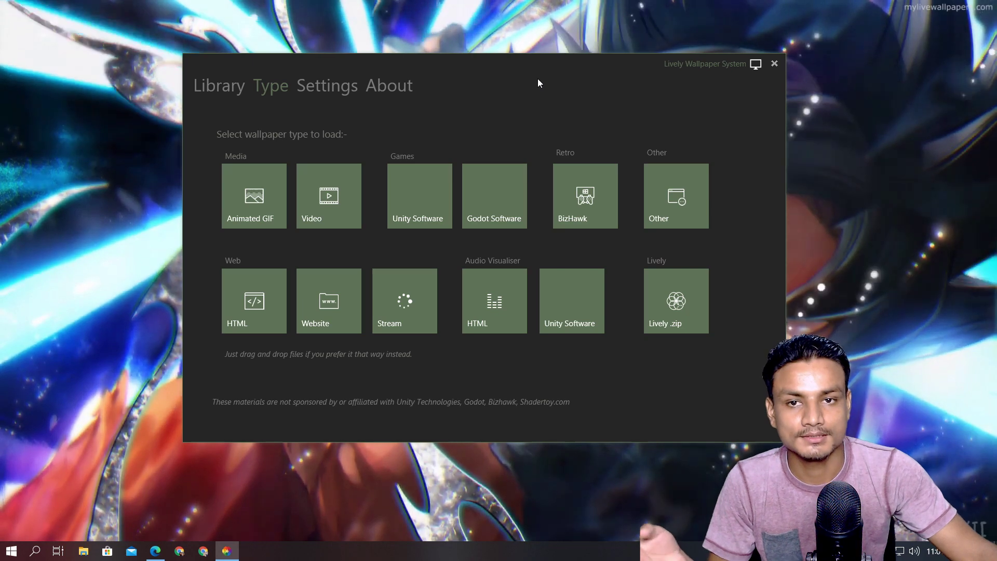
click(208, 87)
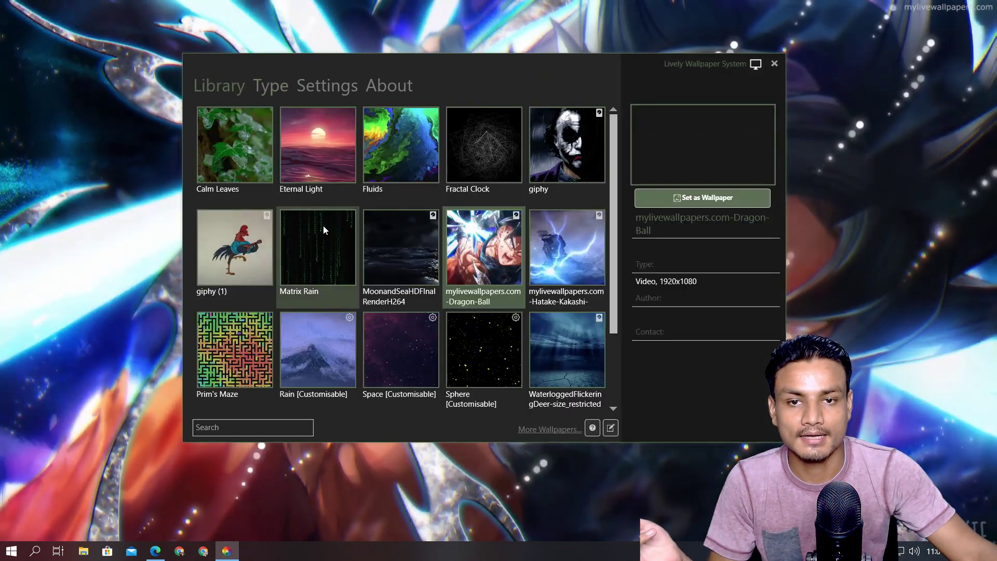
scroll(493, 254, down, 2)
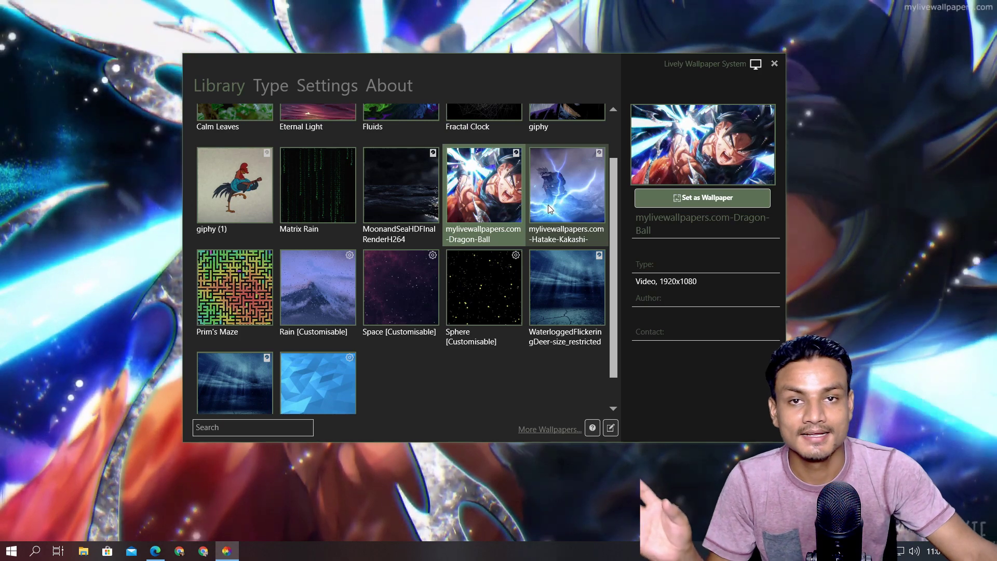
click(554, 201)
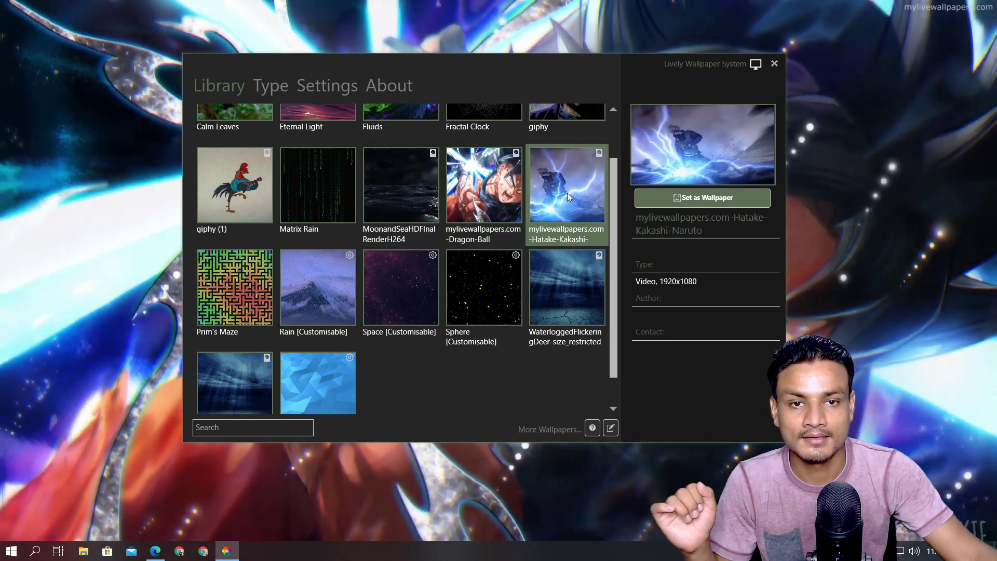
Load mylivewallpapers.com-Dragonball-Goku-Ultra-Instinct.mp4 as a video wallpaper into the library and close the Lively window to view the desktop
click(271, 86)
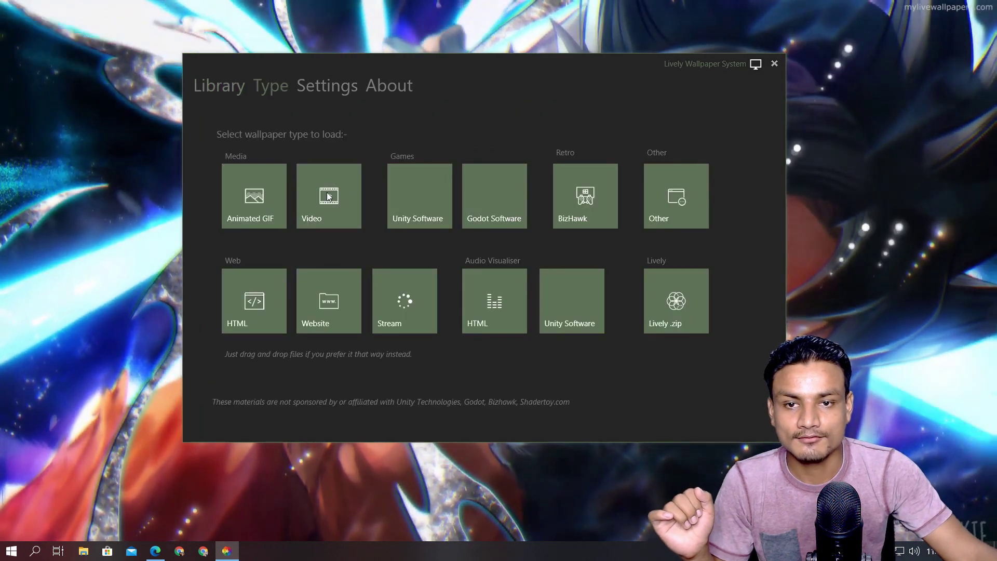
click(335, 177)
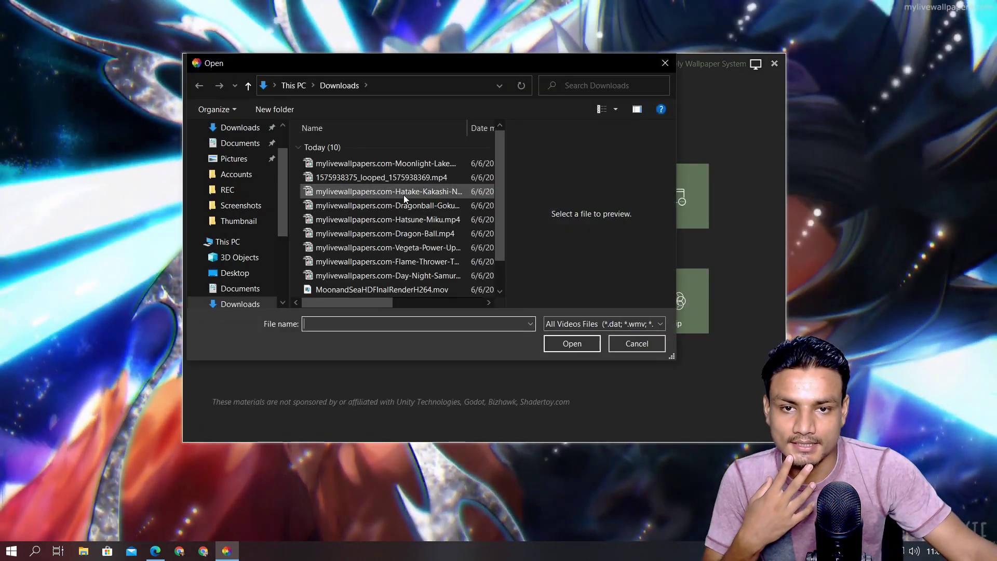
click(406, 208)
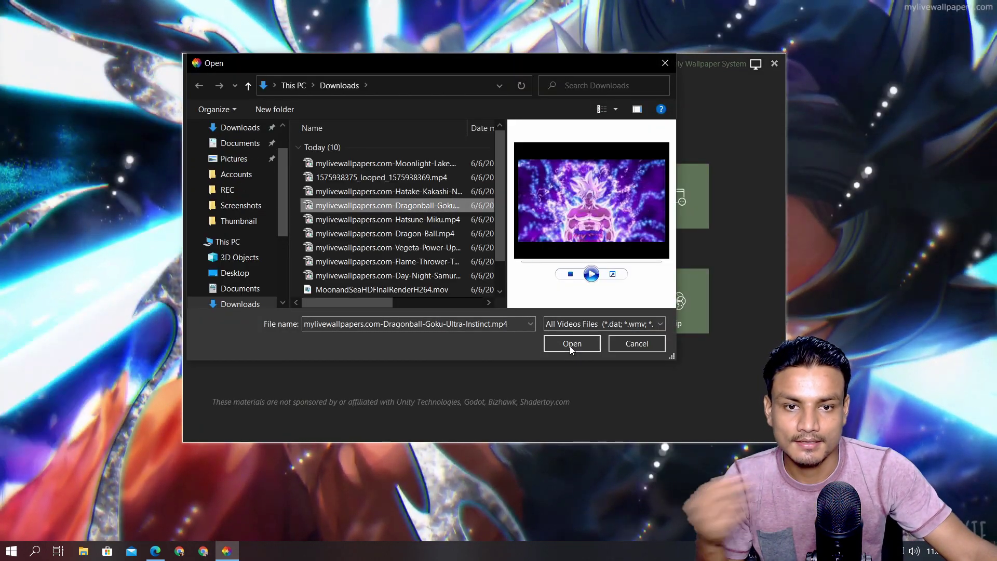
click(571, 344)
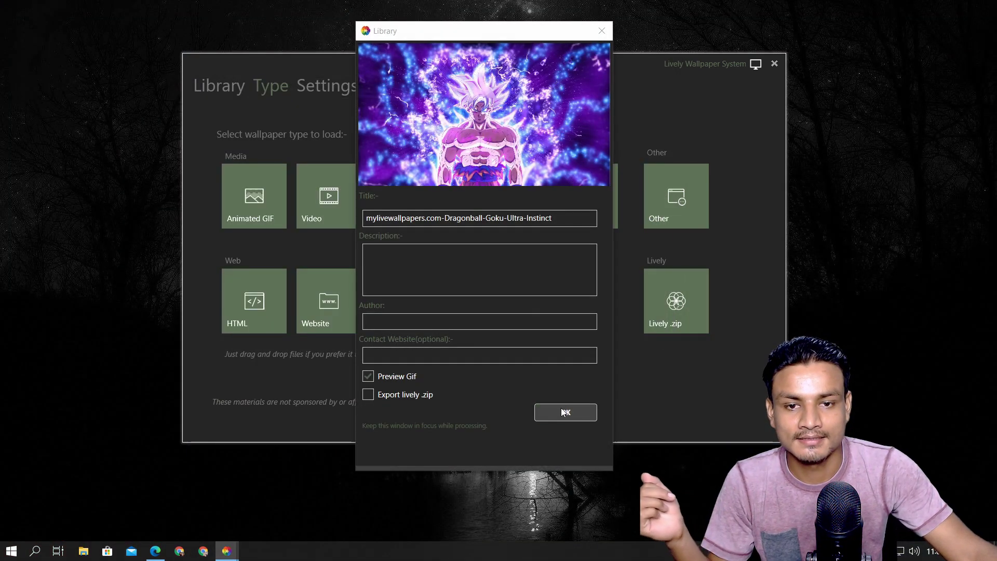
click(561, 407)
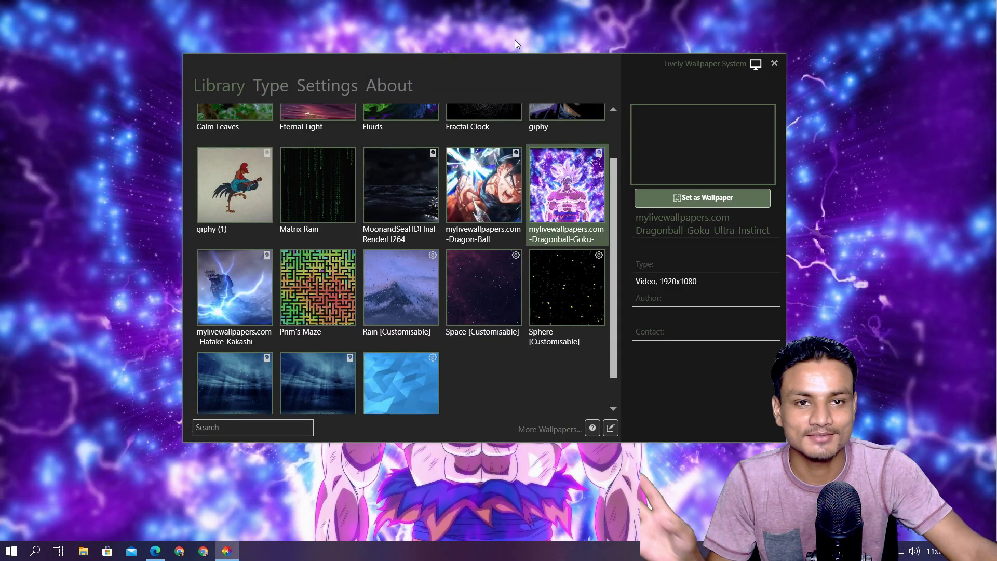
click(774, 64)
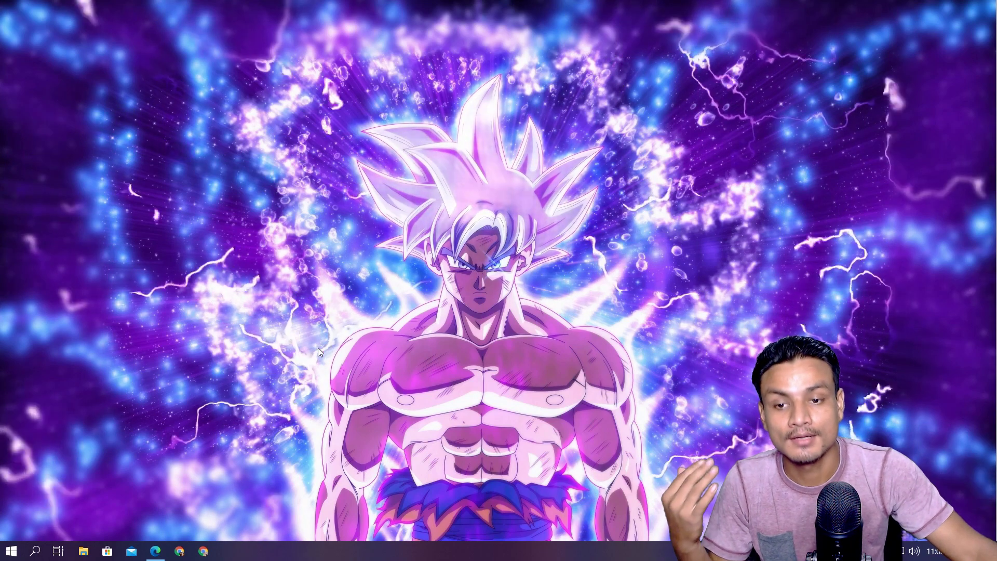
Switch to the Edge browser, open the bookmarked MyLiveWallpapers.com site and open the Day and Night Samurai Girl live wallpaper's page
click(155, 550)
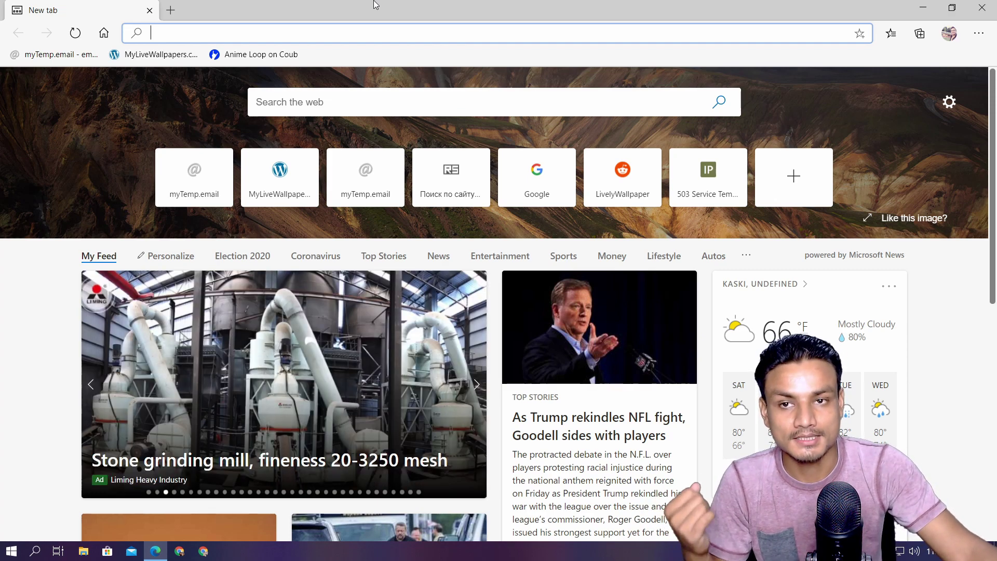
click(156, 55)
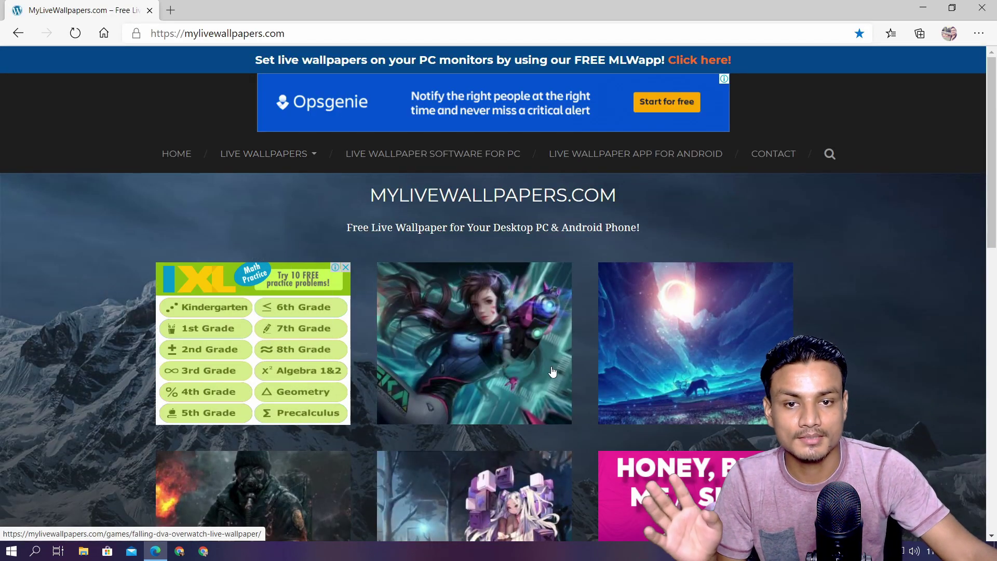
scroll(483, 312, down, 8)
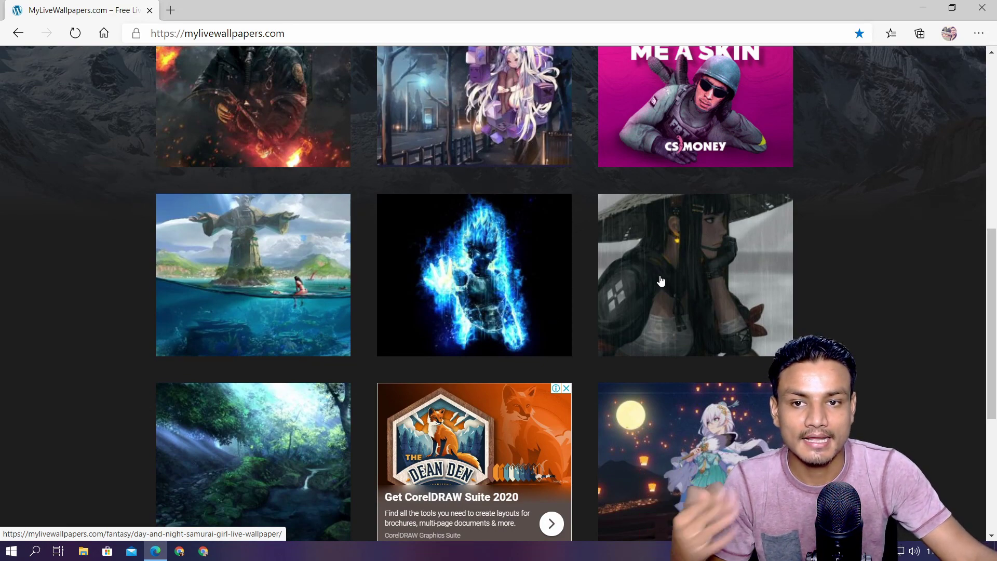
click(661, 281)
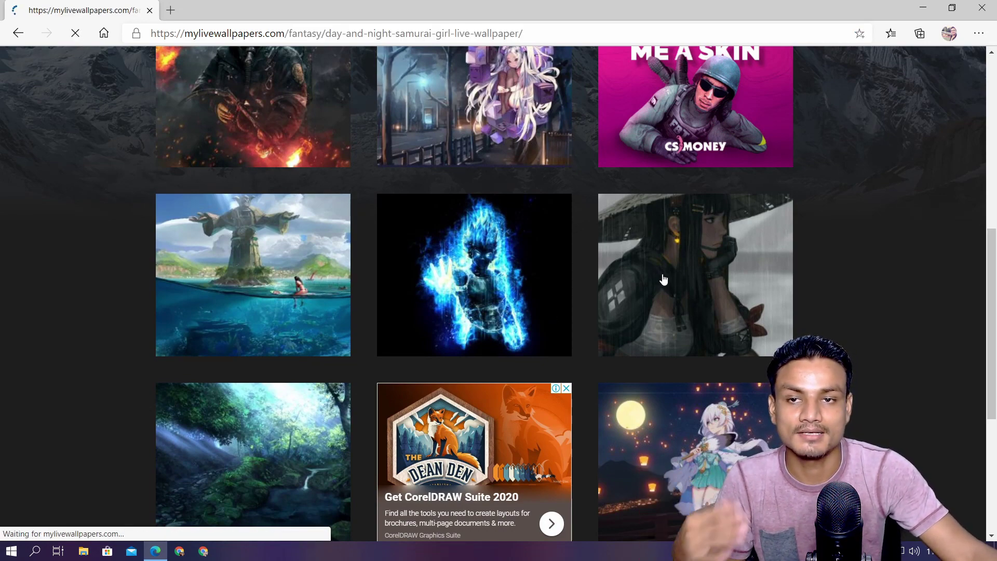
Play the samurai girl wallpaper's preview video and locate its desktop download
scroll(518, 373, down, 5)
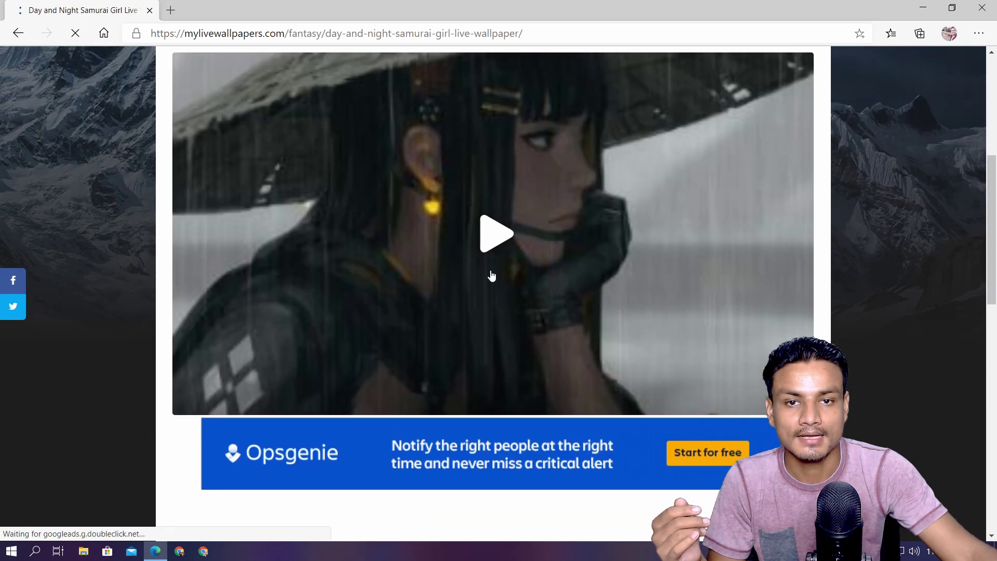
click(490, 248)
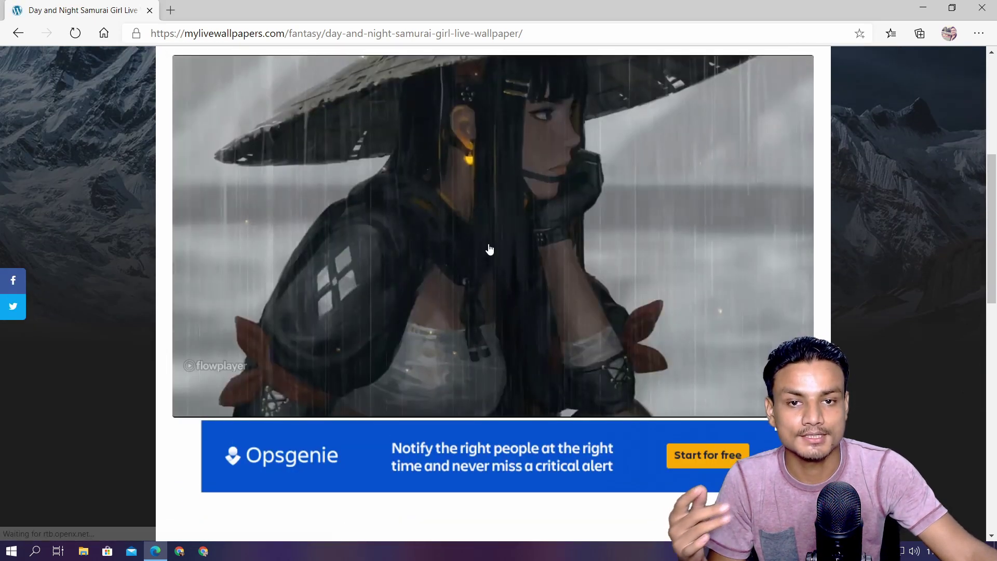
scroll(486, 265, up, 3)
scroll(519, 307, down, 2)
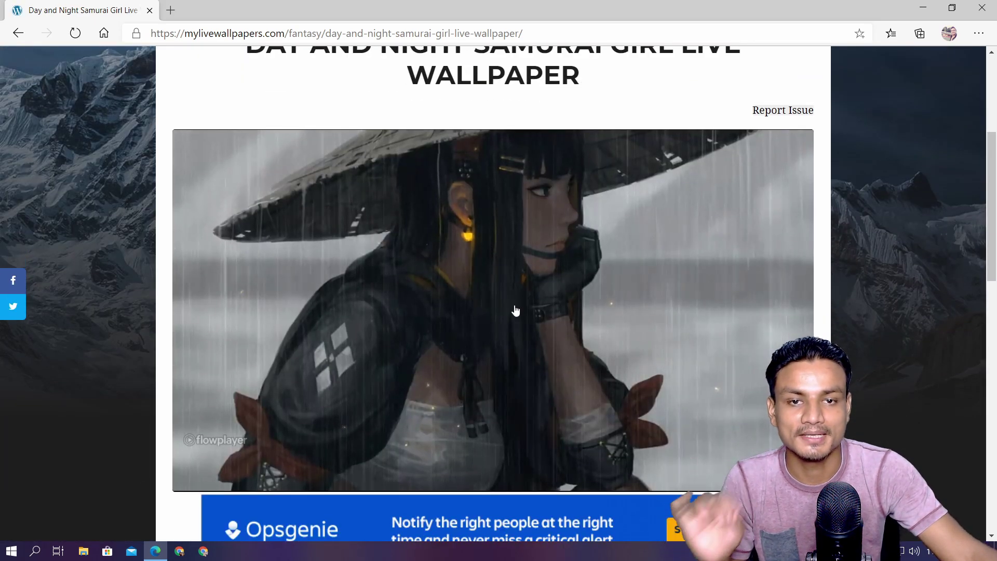
scroll(493, 310, down, 4)
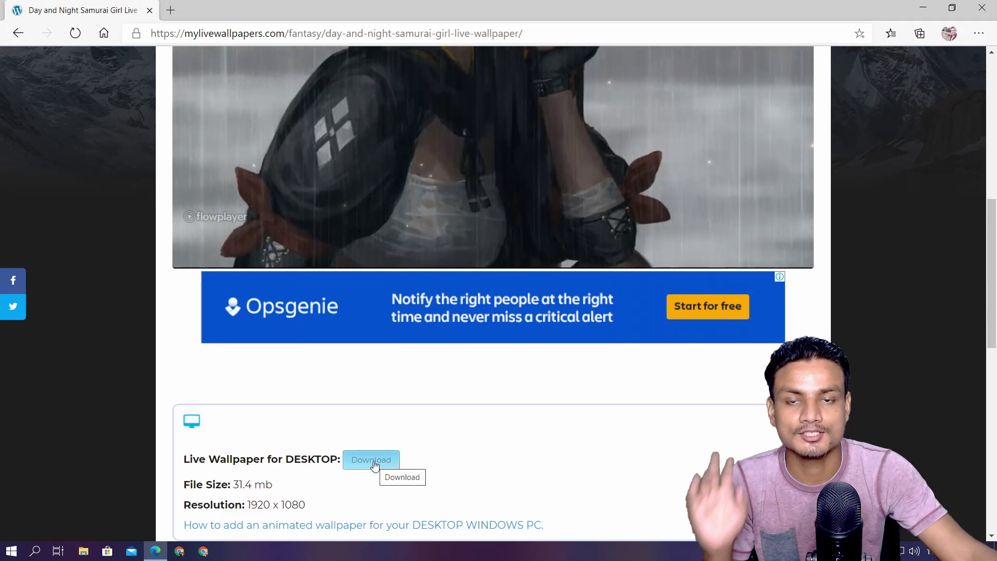
Return to the MyLiveWallpapers home page and look through its wallpapers down to the page numbers
scroll(158, 126, up, 4)
click(18, 33)
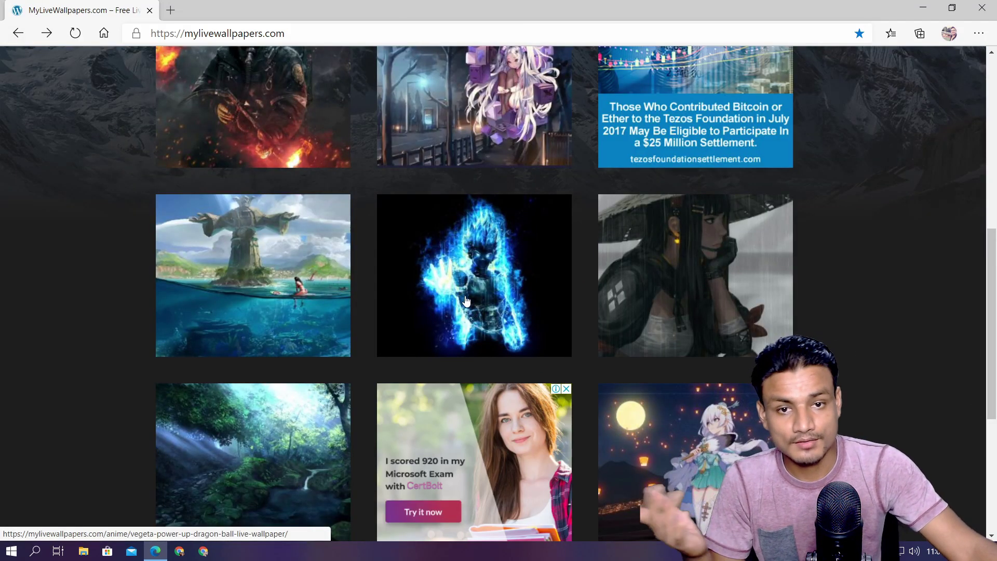
scroll(520, 270, up, 1)
scroll(588, 291, down, 1)
scroll(587, 287, down, 5)
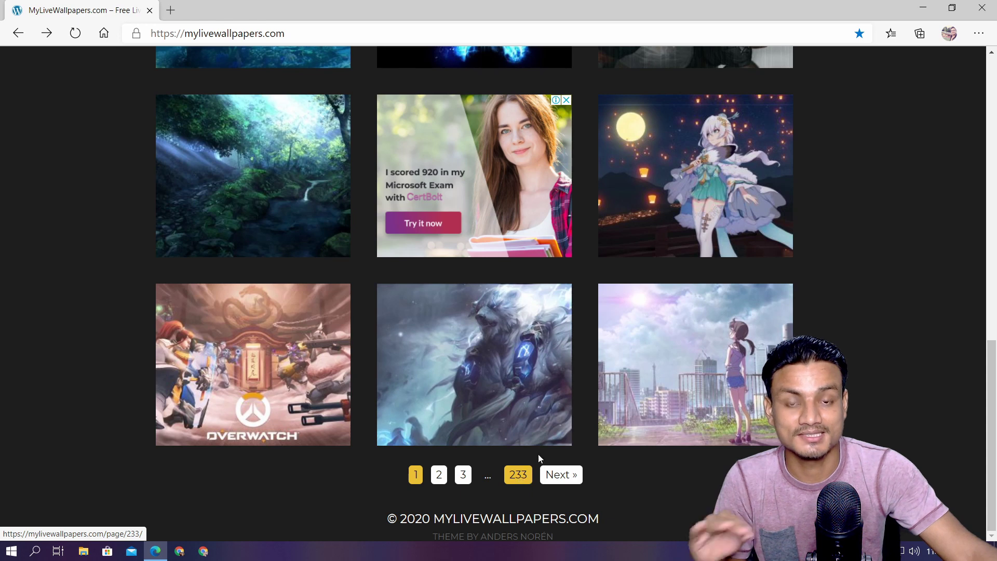
Open the Forest Clear Stream live wallpaper's page, view its preview and locate its desktop download
click(218, 188)
scroll(500, 345, down, 4)
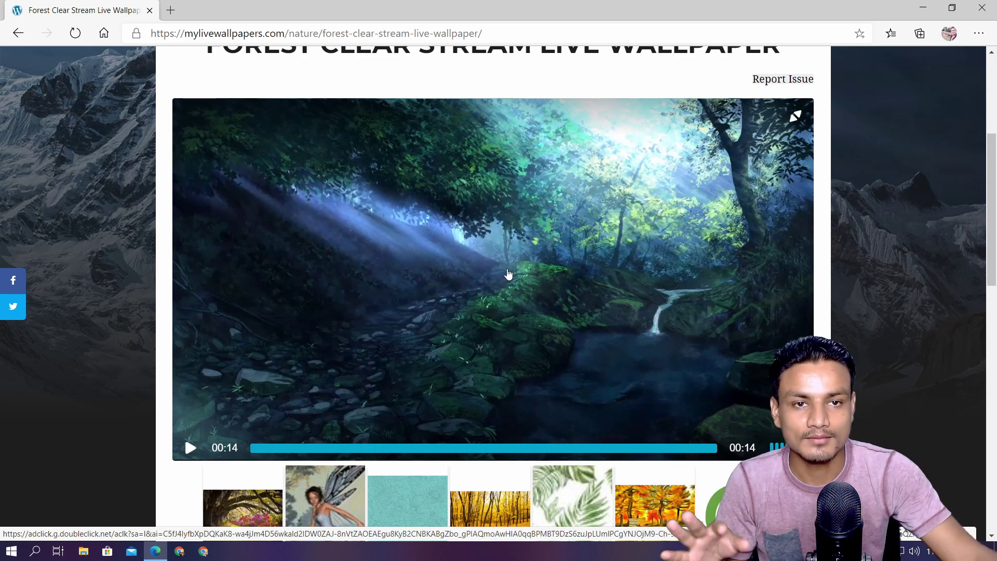
scroll(508, 270, down, 4)
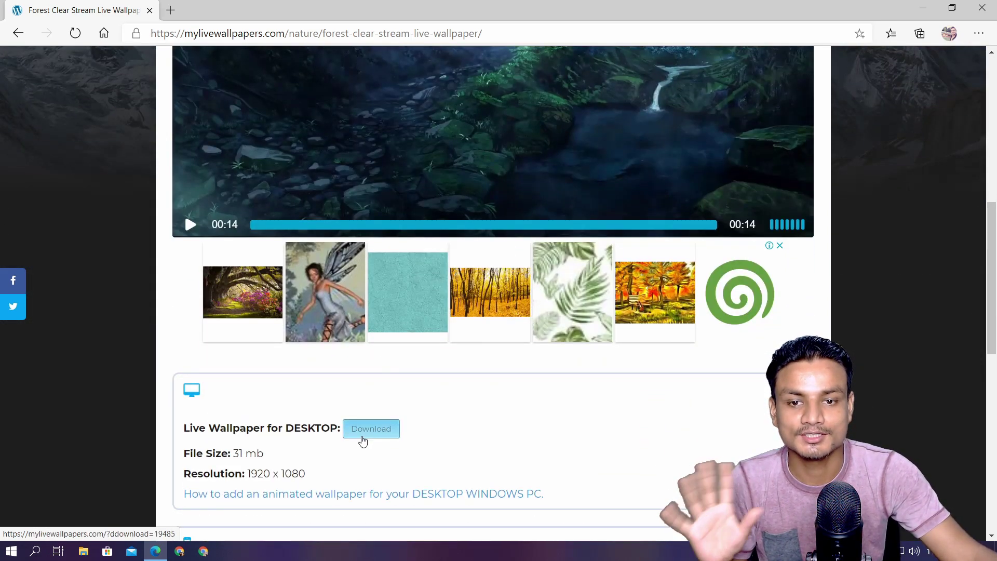
scroll(373, 438, up, 6)
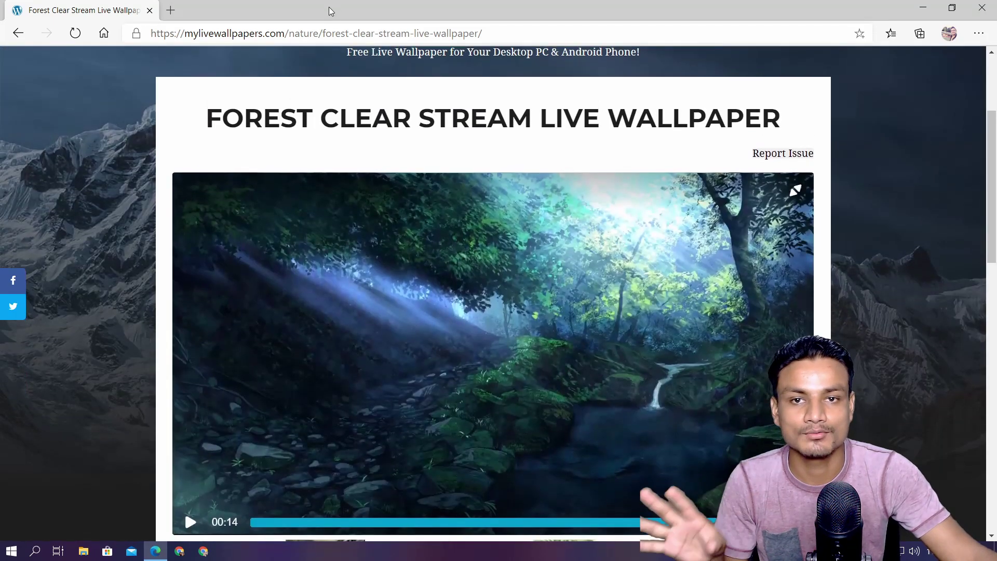
Return to the home page, review the live wallpaper categories and open the Animals category
click(28, 33)
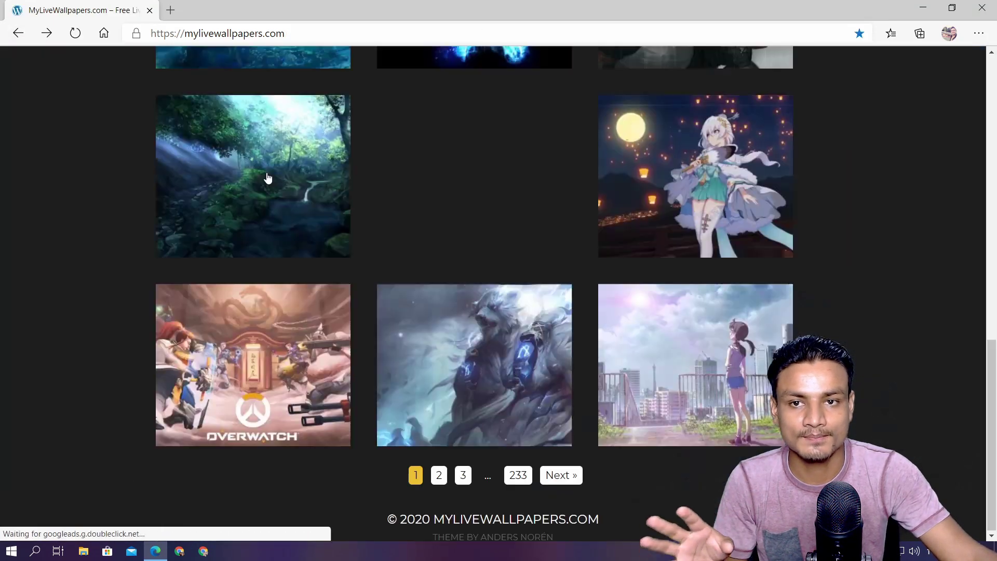
scroll(328, 208, up, 20)
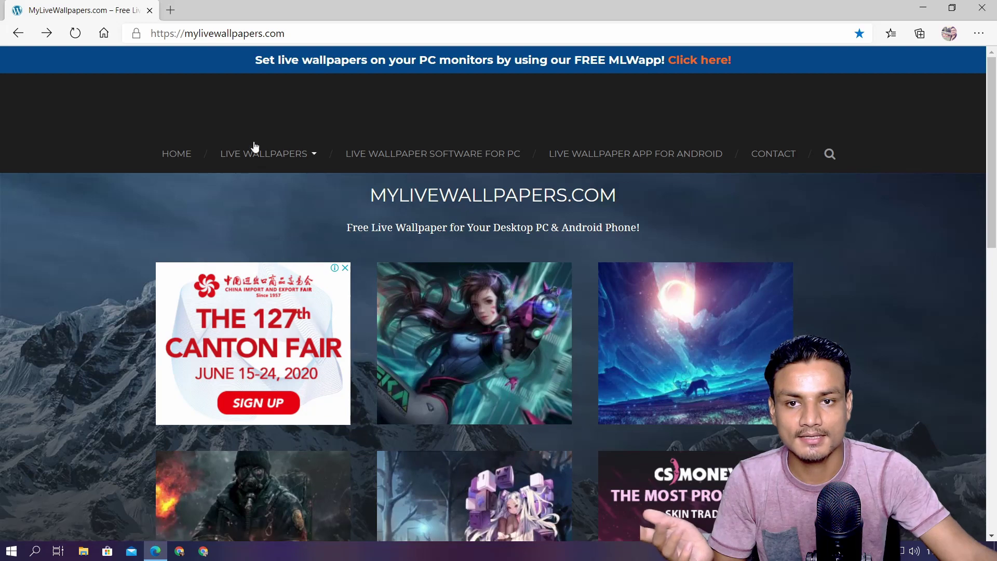
mouse_move(259, 154)
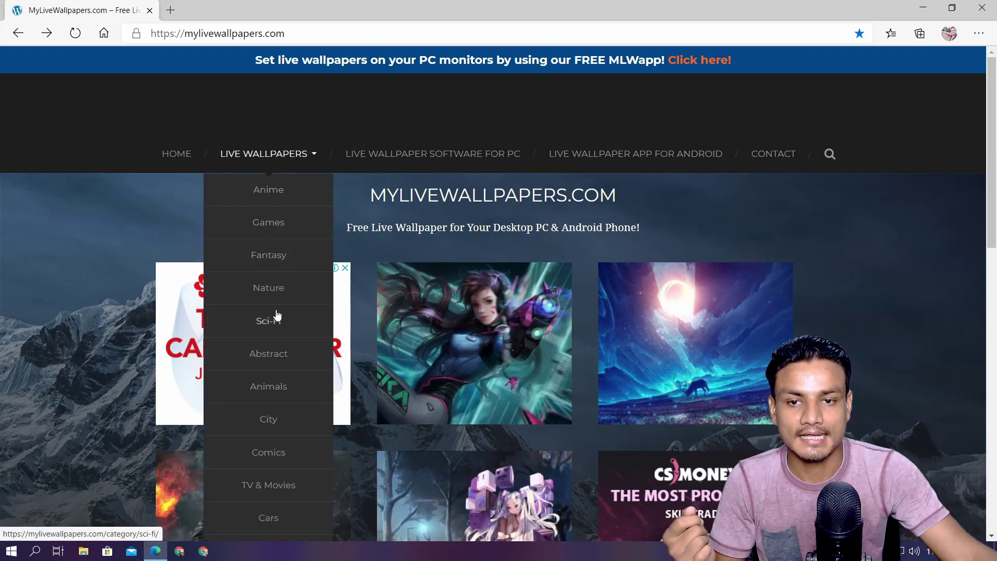
scroll(274, 333, down, 4)
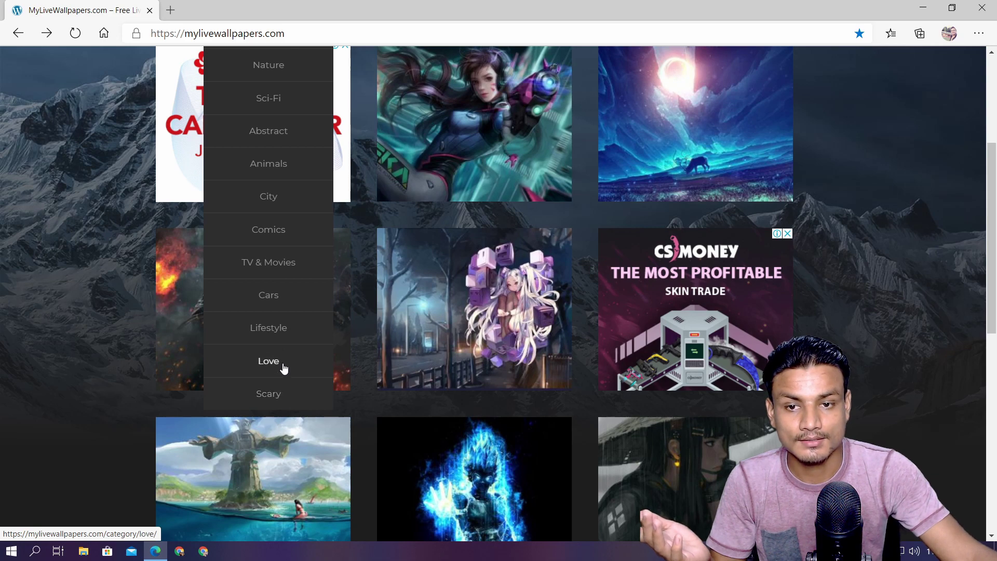
scroll(275, 330, up, 1)
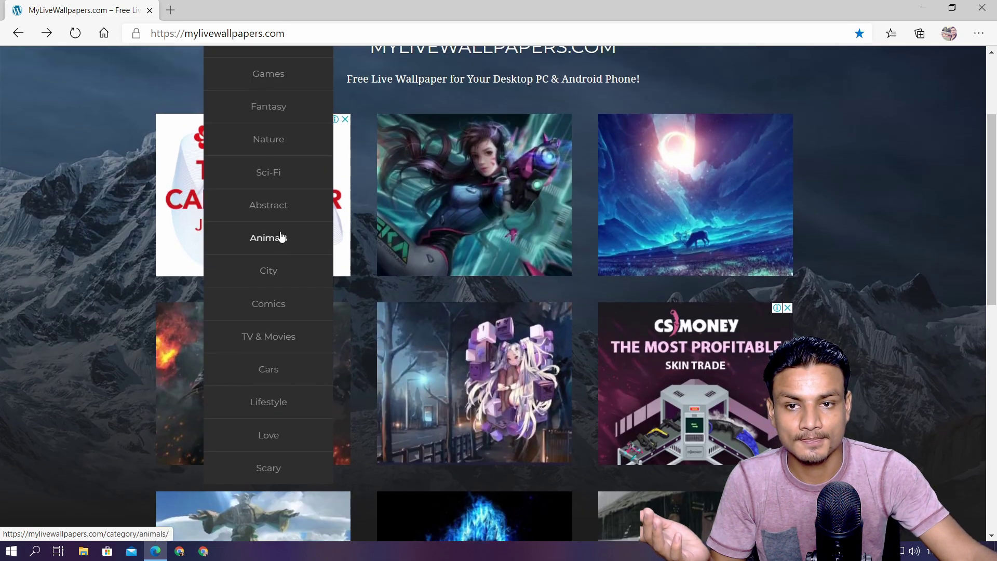
click(277, 242)
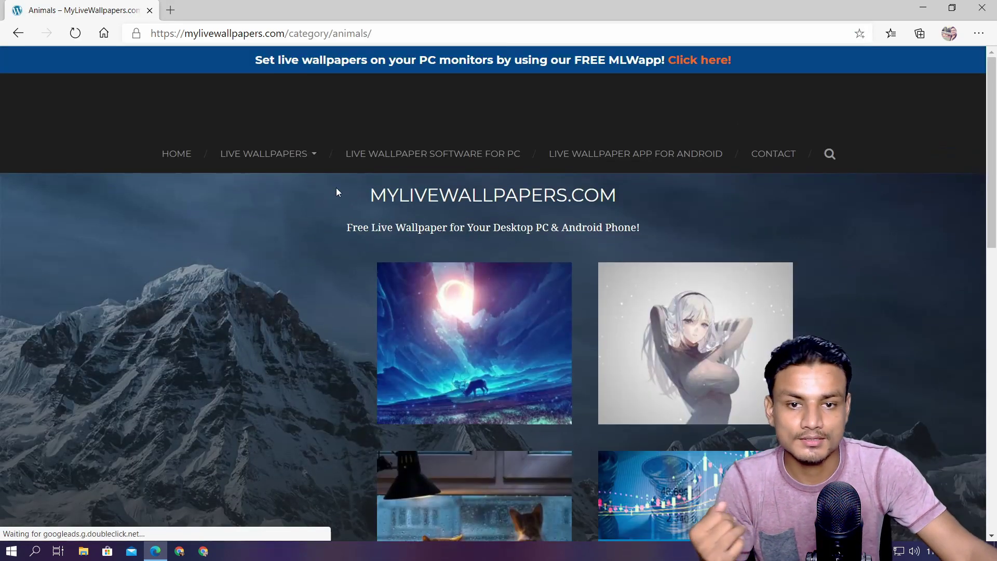
Look through the Animals wallpapers and open the Fantasy Nature live wallpaper's page to view its preview
scroll(430, 317, down, 4)
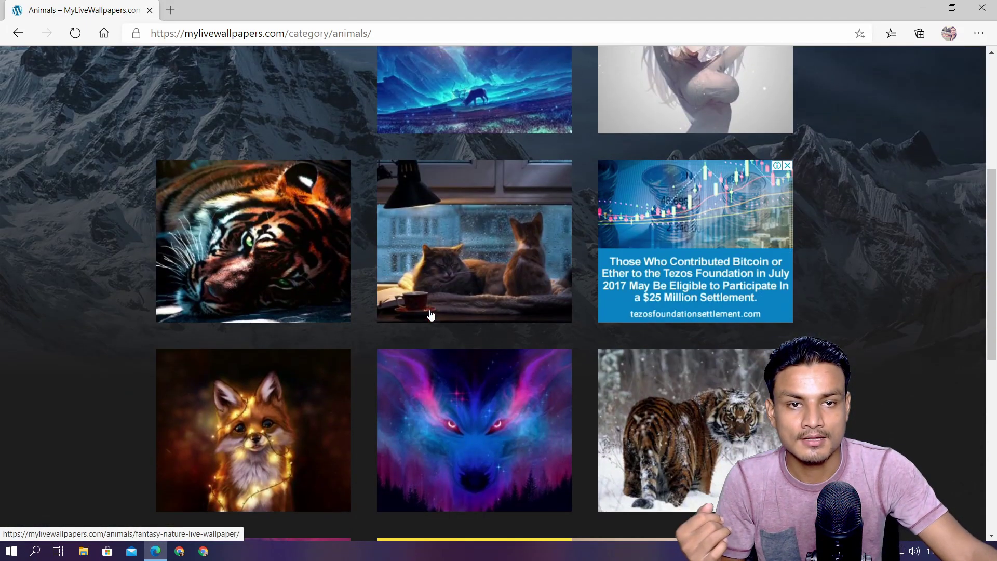
scroll(747, 133, up, 1)
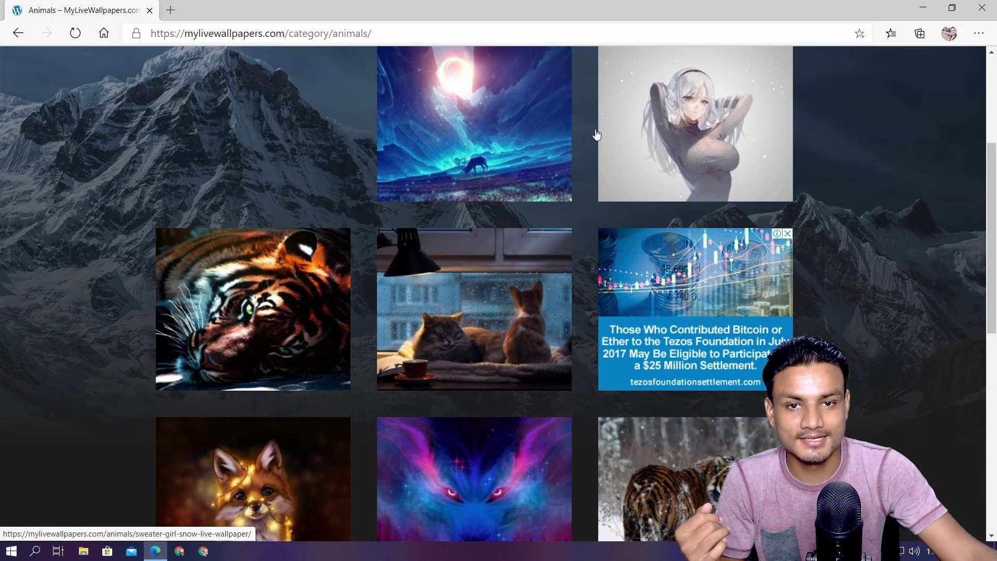
click(479, 160)
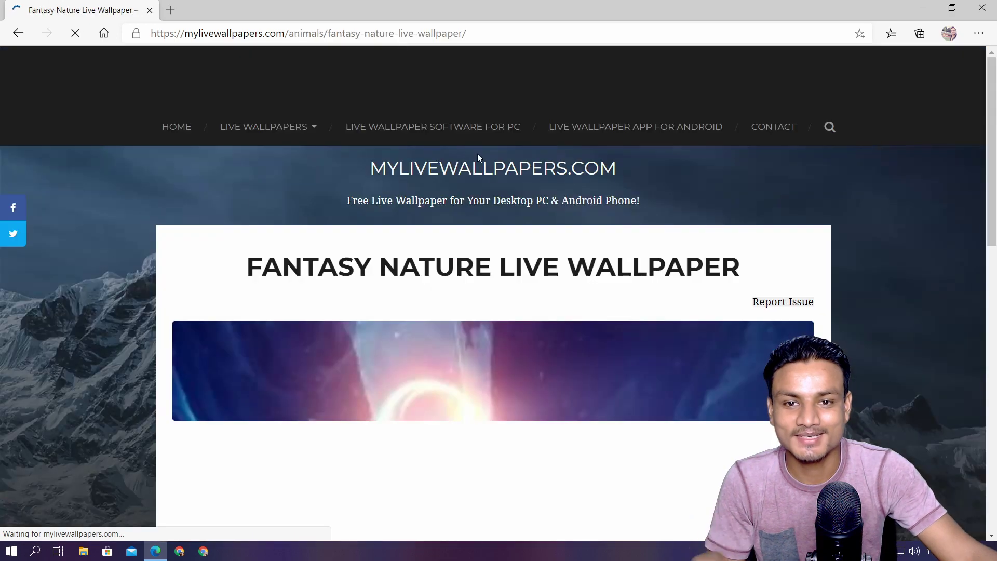
scroll(572, 343, down, 3)
scroll(528, 258, down, 3)
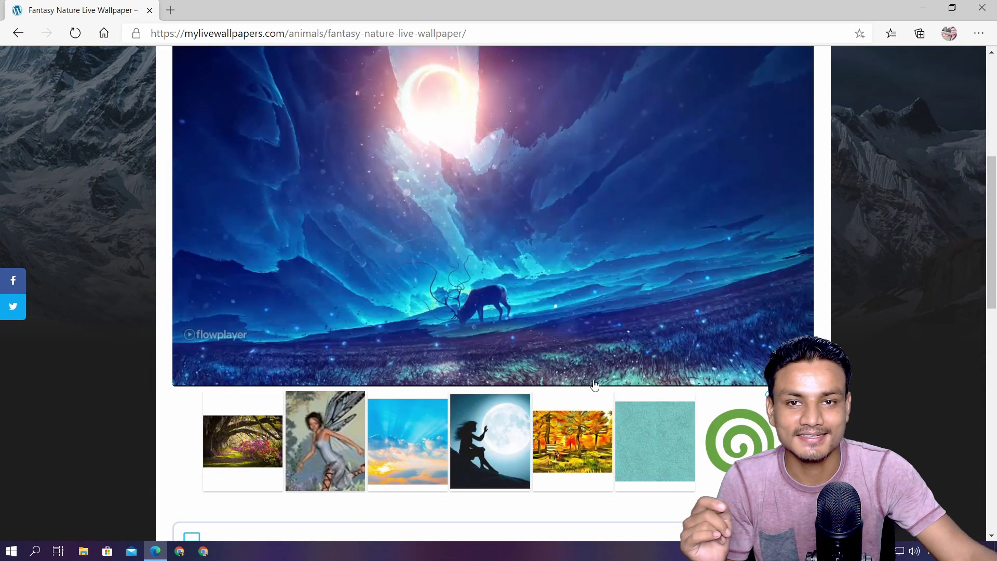
Go back to the Animals category and look through the rest of its wallpapers
click(18, 33)
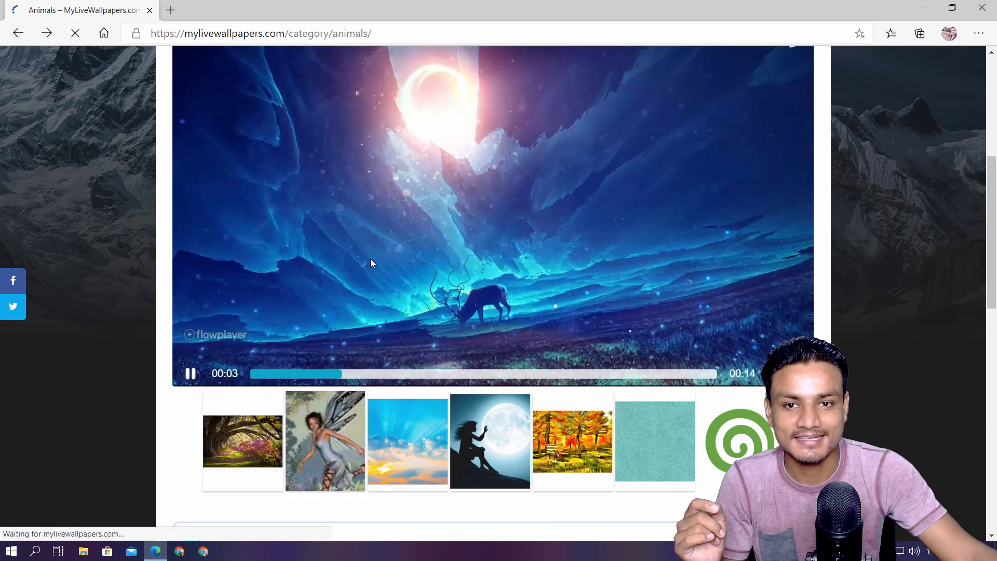
scroll(454, 270, down, 8)
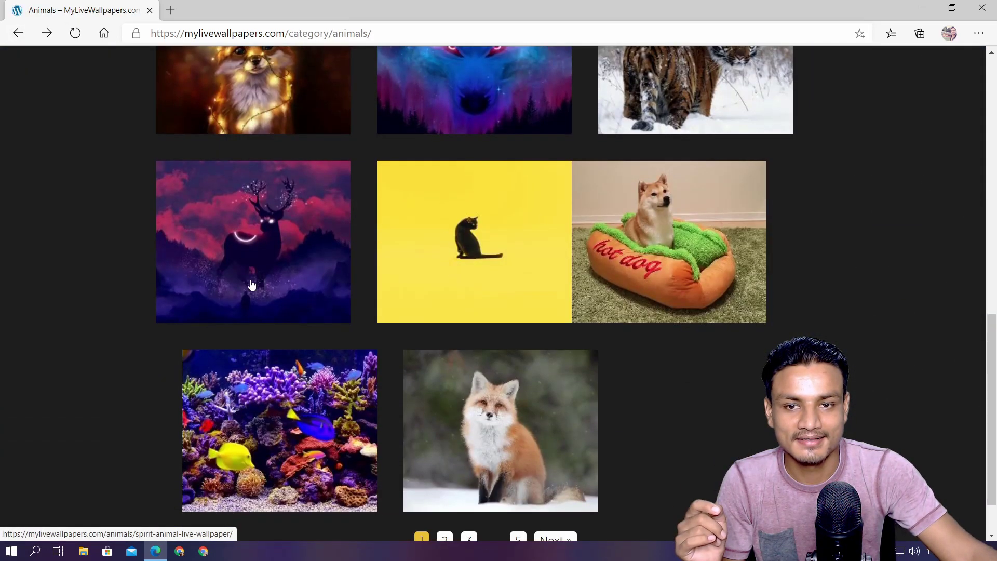
scroll(453, 270, down, 2)
scroll(306, 241, up, 15)
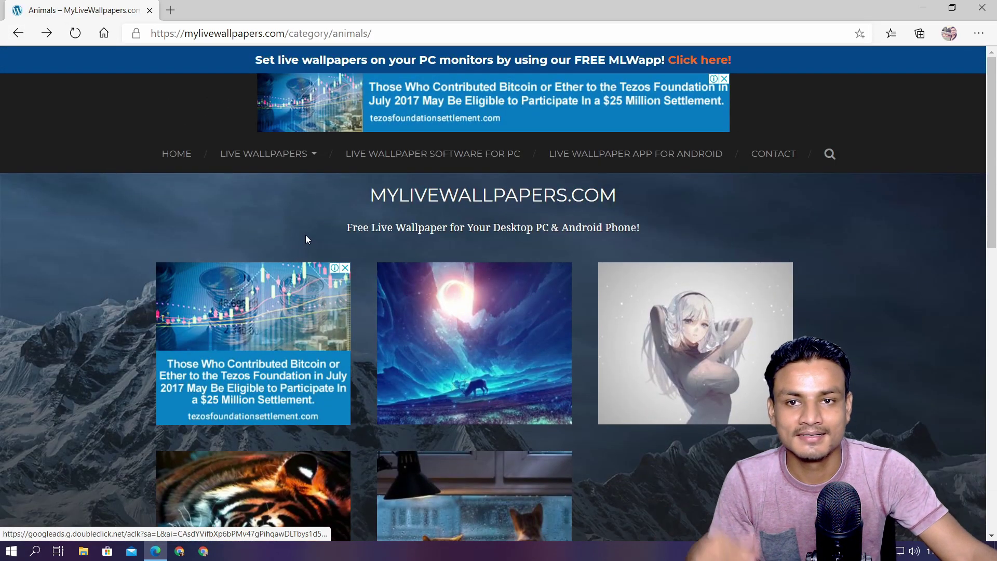
Replace the MyLiveWallpapers tab with a new one and open the bookmarked Anime Loop on Coub page in it
click(170, 10)
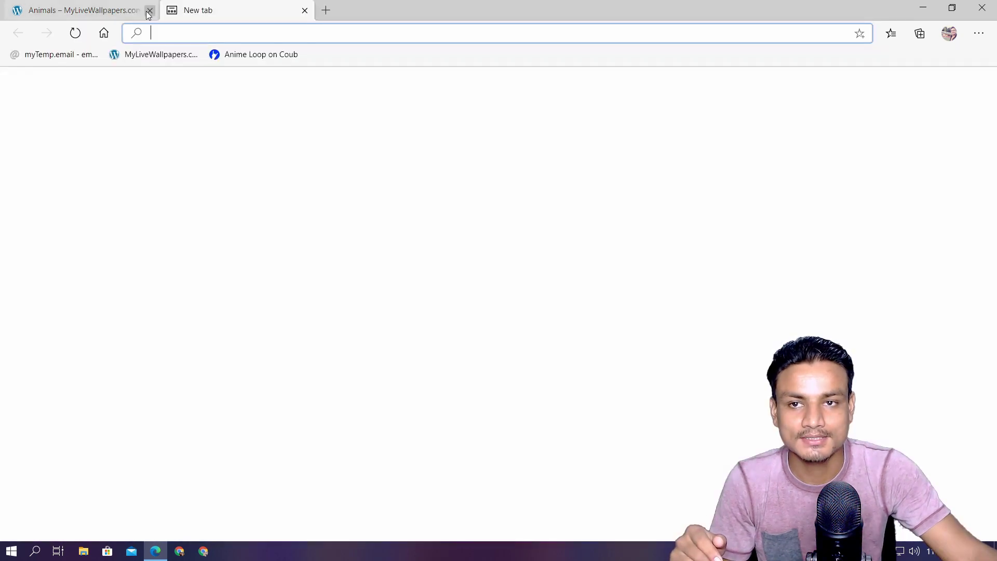
click(224, 54)
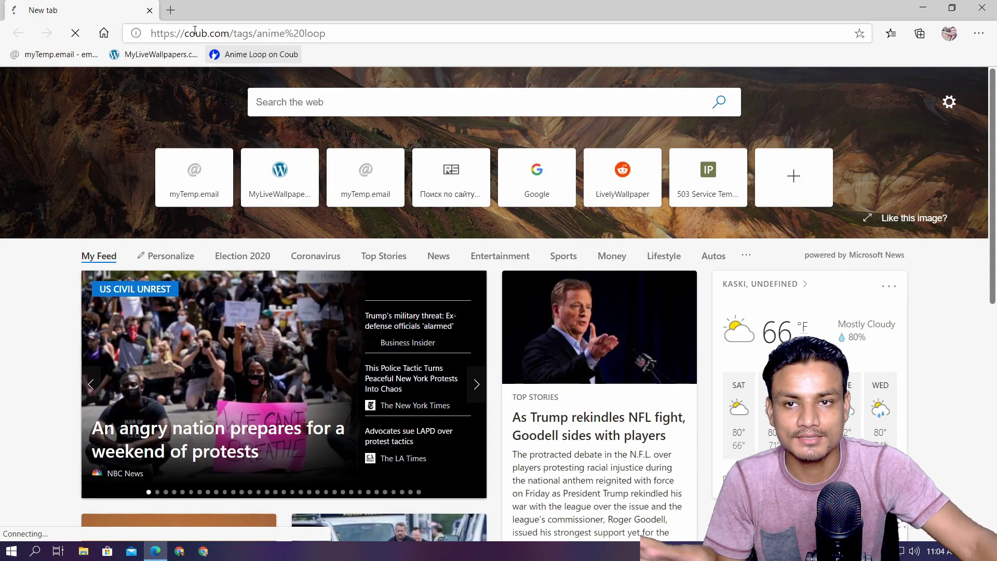
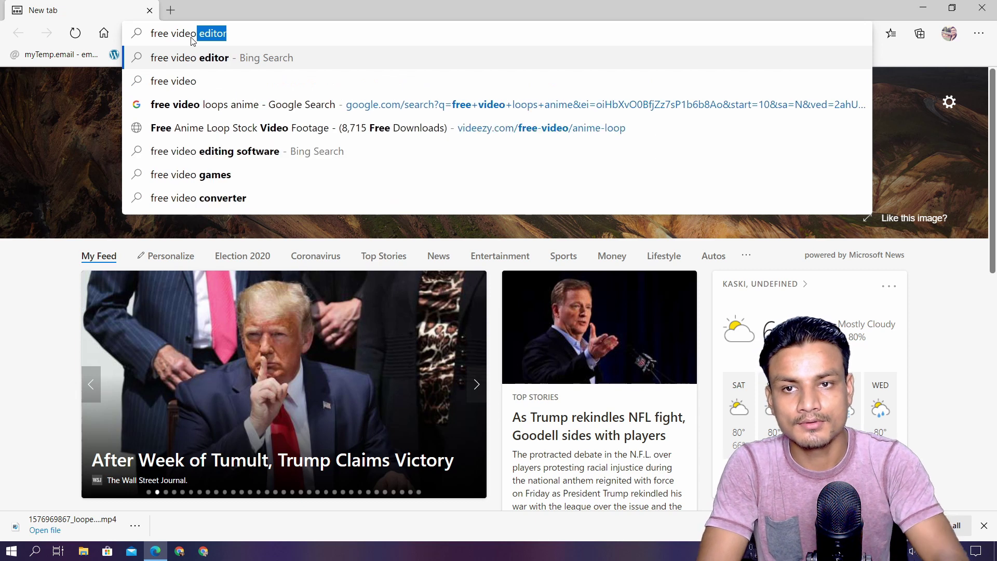
Search the web for "free video loops" and open the Pixabay looping videos result in a new tab
text(loops)
key(Return)
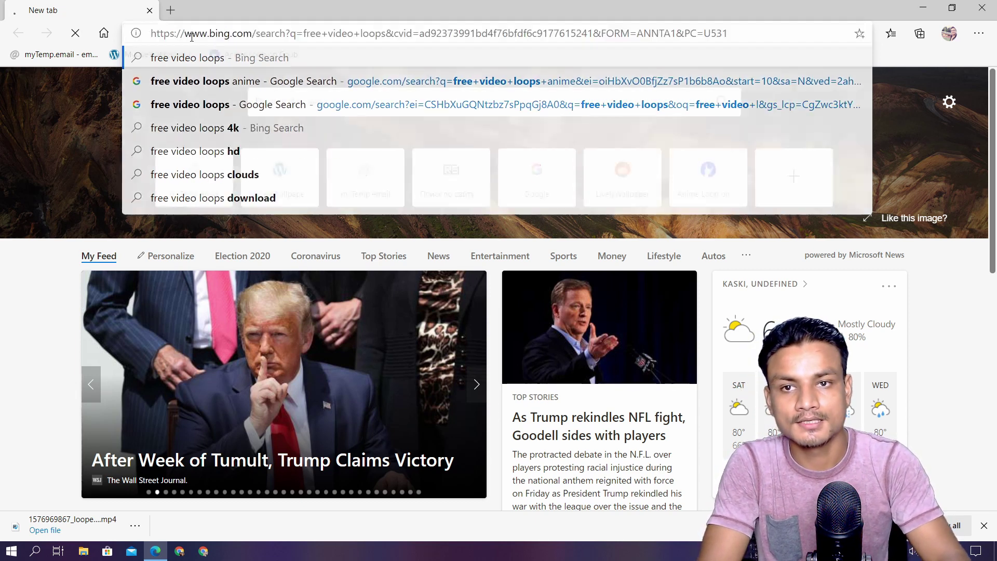
right_click(241, 172)
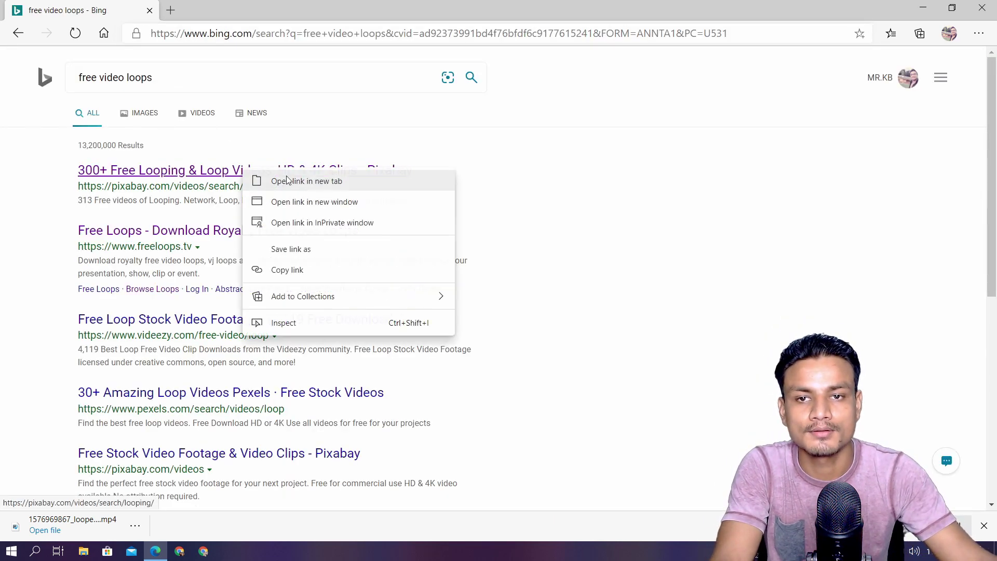
click(289, 180)
click(241, 8)
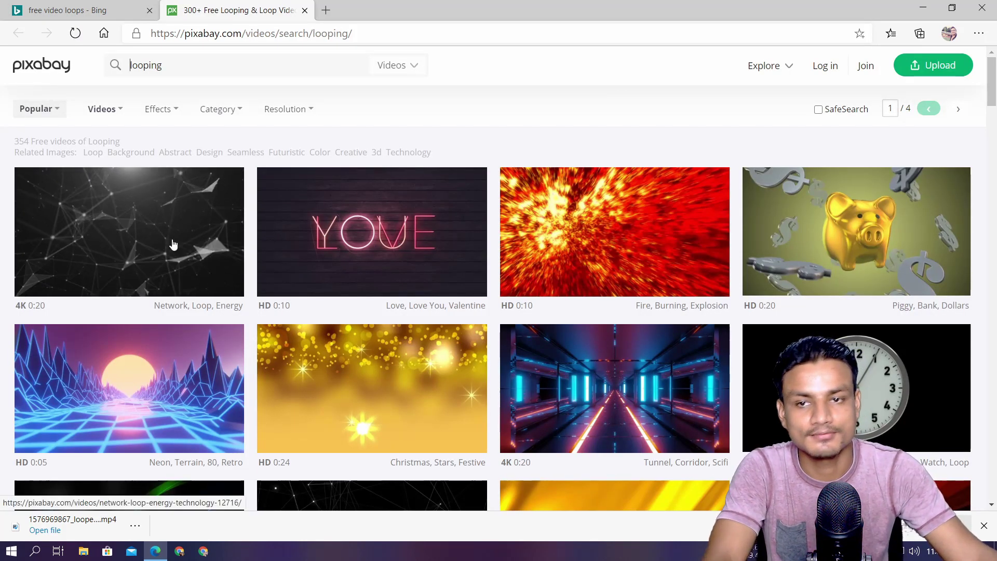
Preview the Network Loop Energy video on Pixabay and return to the looping videos list
click(146, 241)
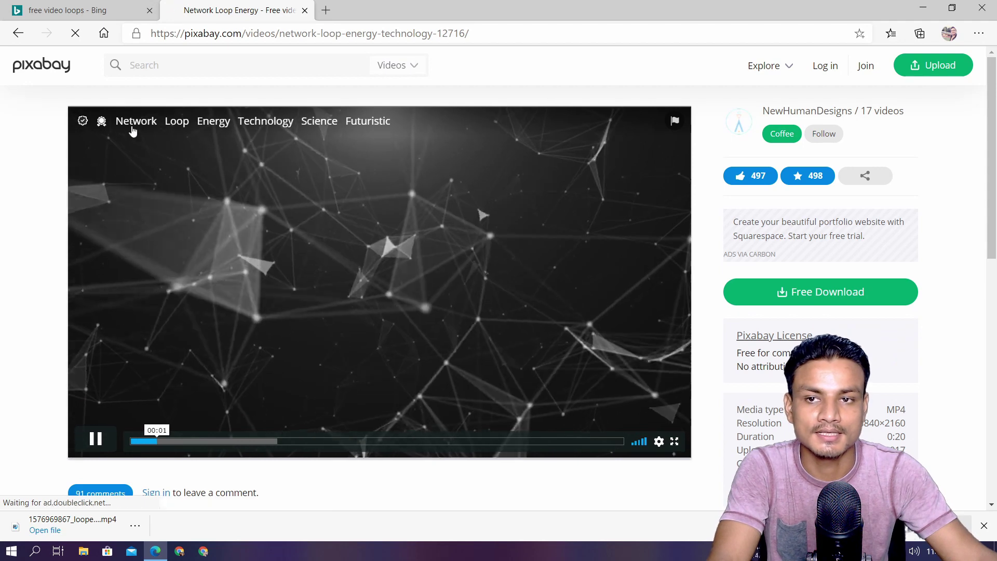
click(19, 35)
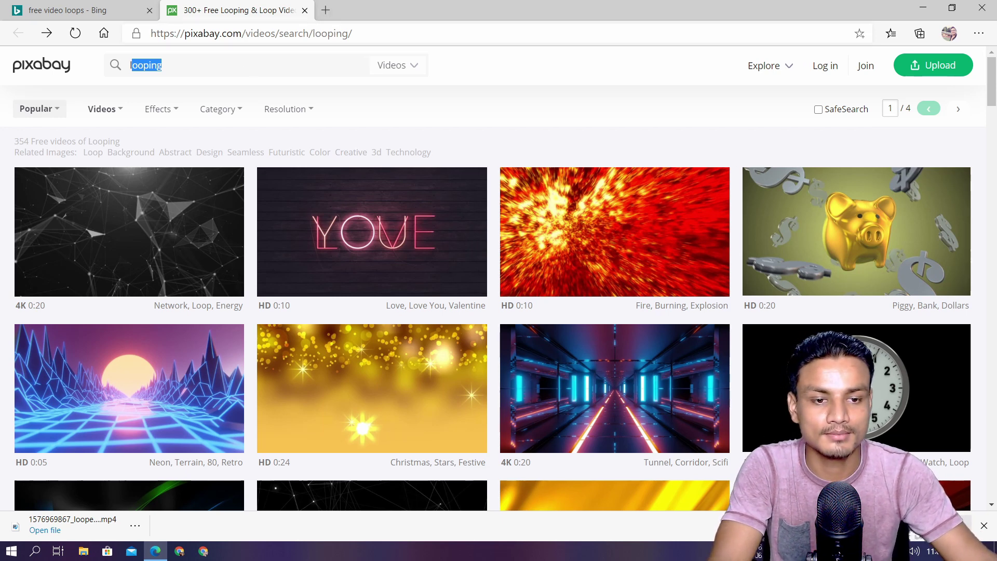
click(883, 550)
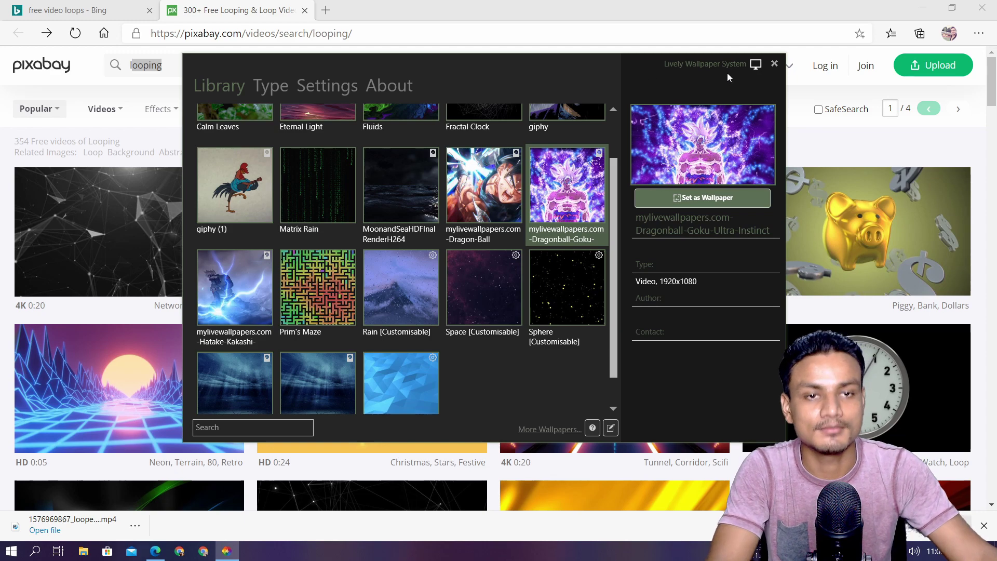
click(290, 14)
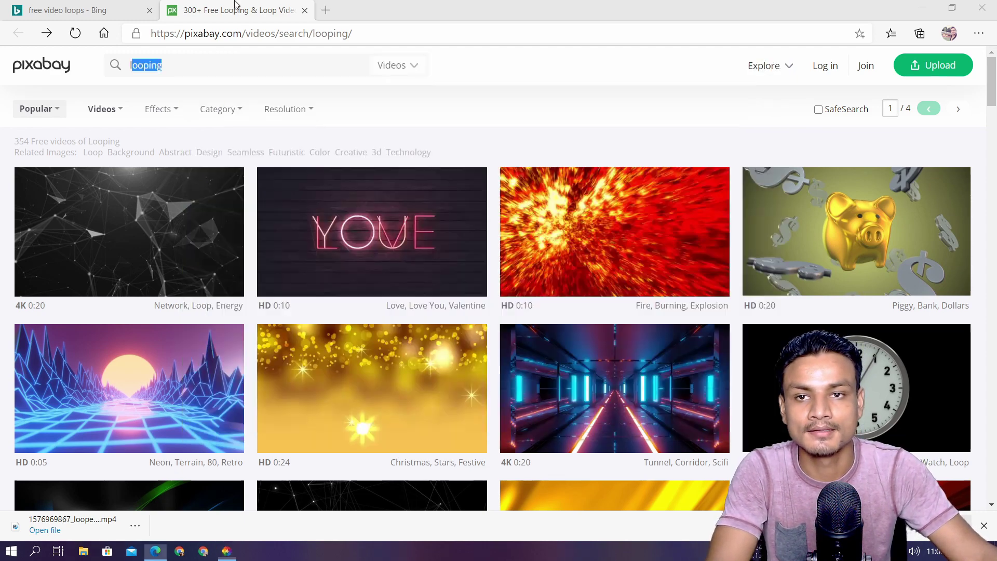
click(326, 10)
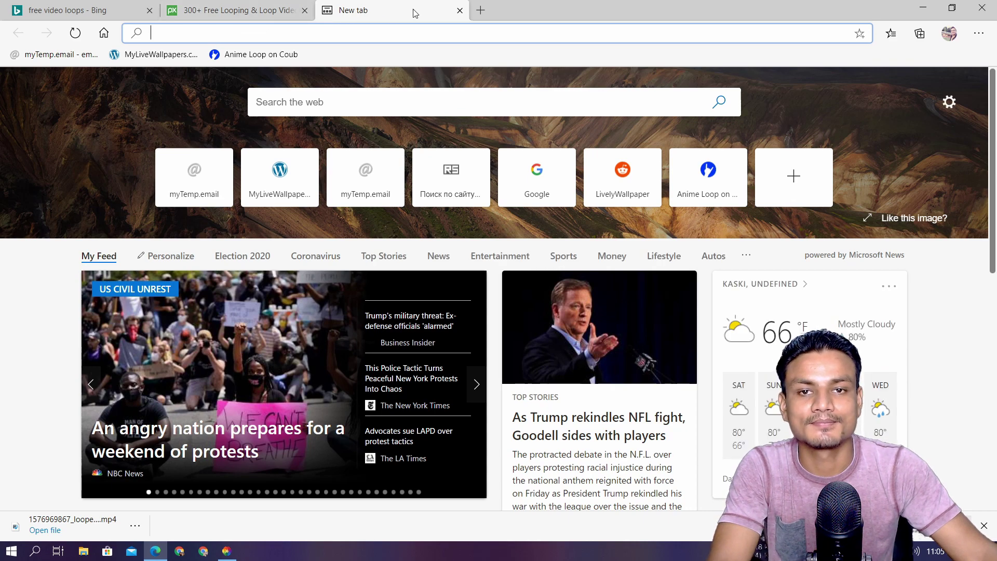
click(459, 10)
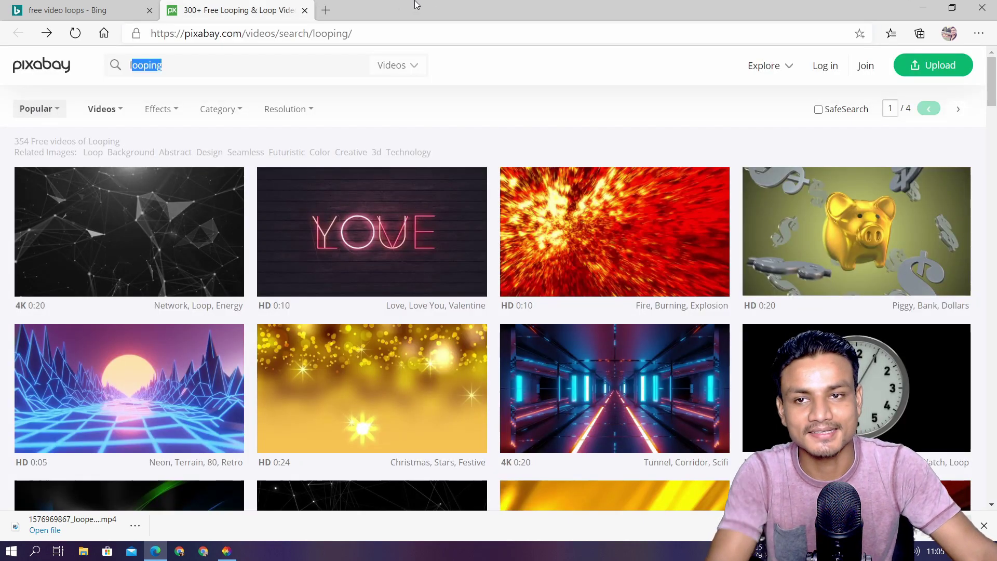
Look through more of the free looping videos in the Pixabay results
scroll(356, 334, down, 6)
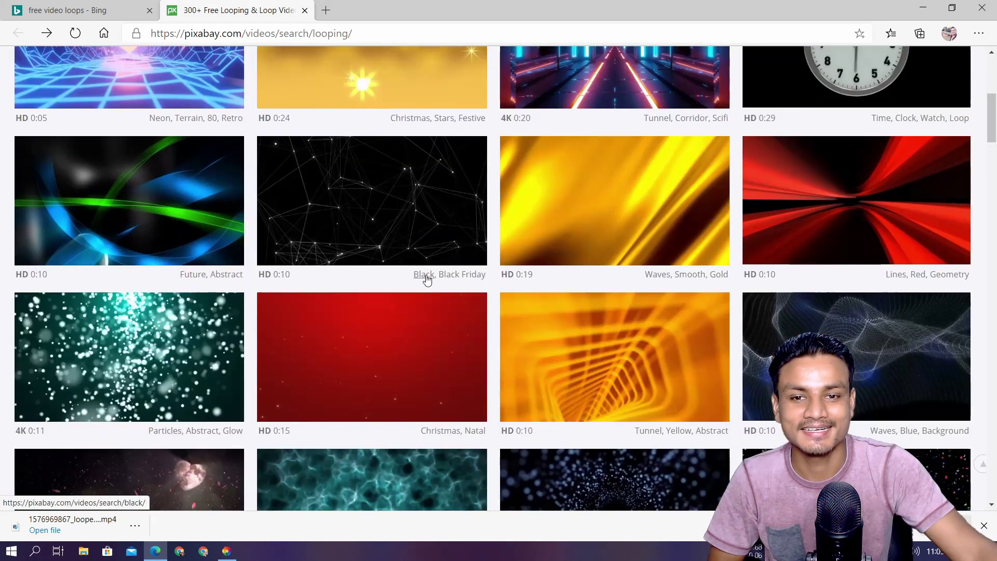
scroll(328, 256, down, 7)
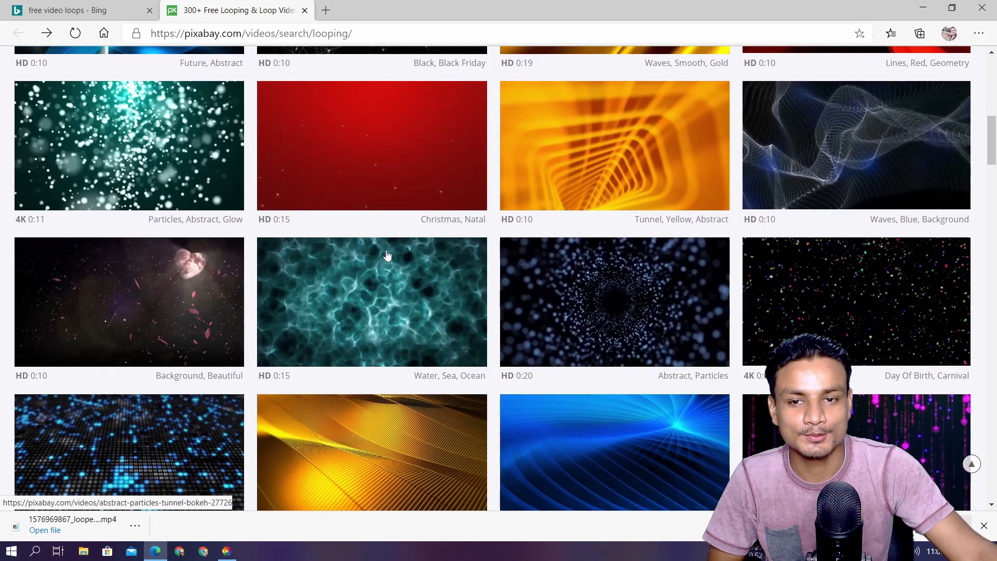
scroll(327, 256, up, 5)
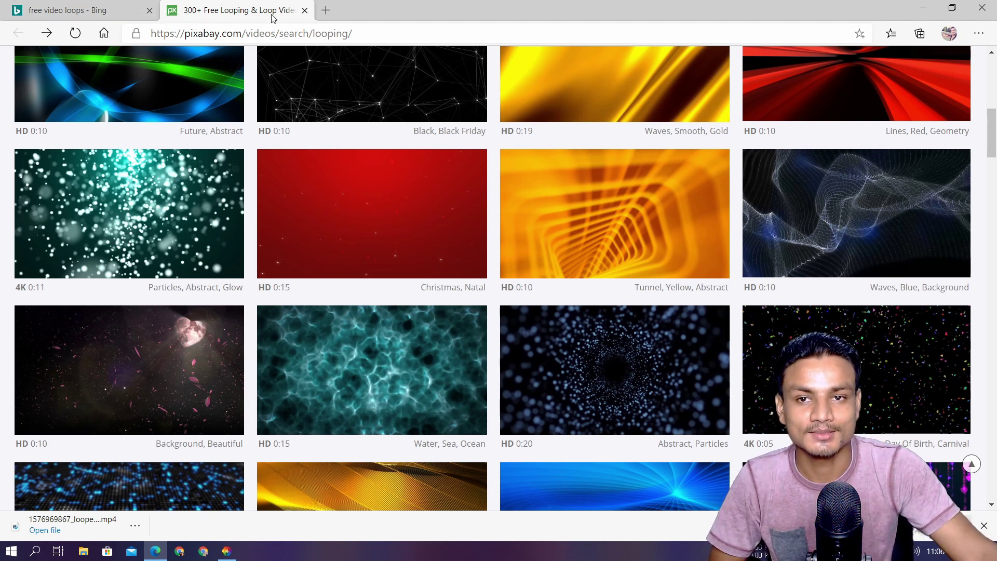
Close the Pixabay tab and switch to the Lively Wallpaper library window
click(304, 11)
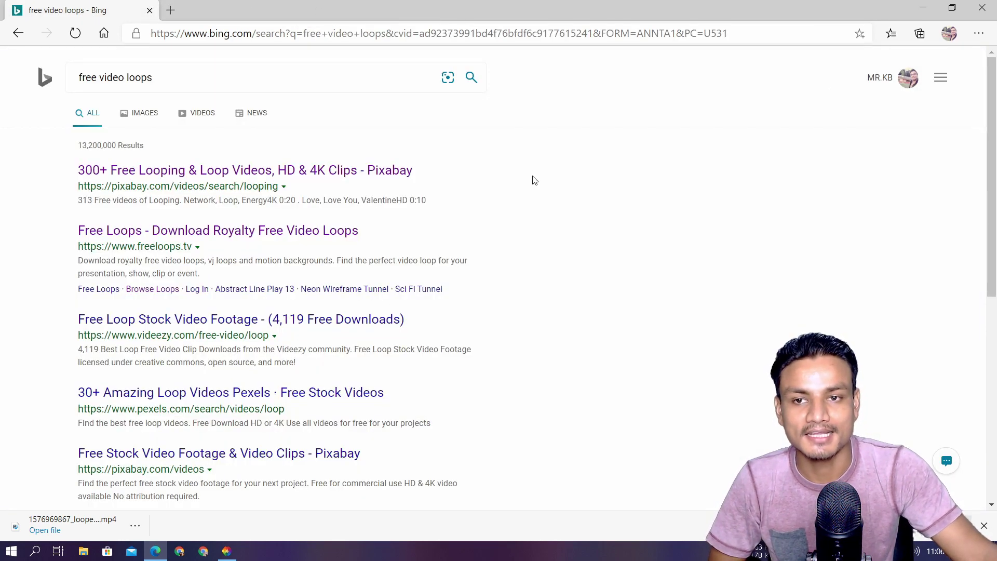
click(228, 552)
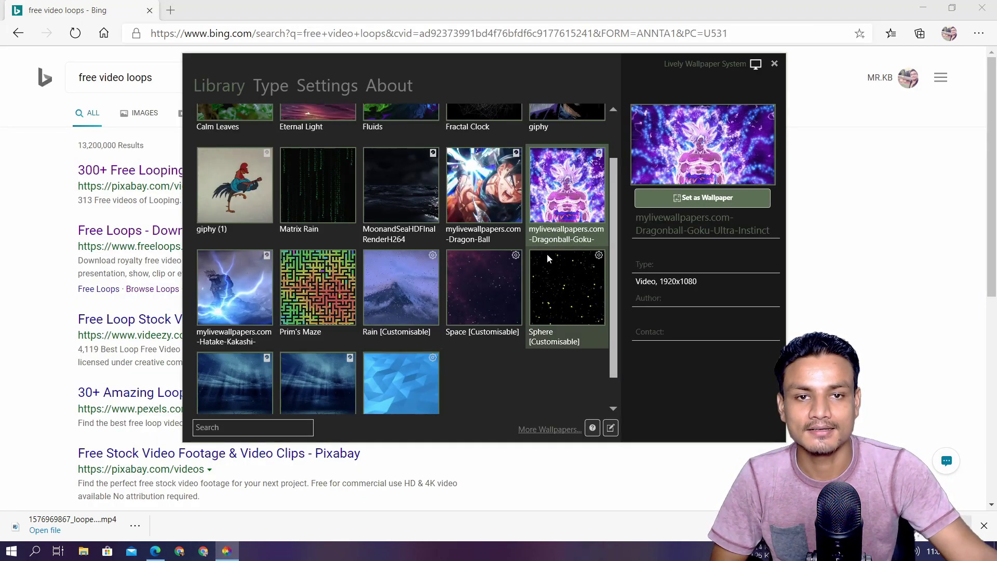
Start loading a video wallpaper and widen the file list in the Downloads folder
click(271, 87)
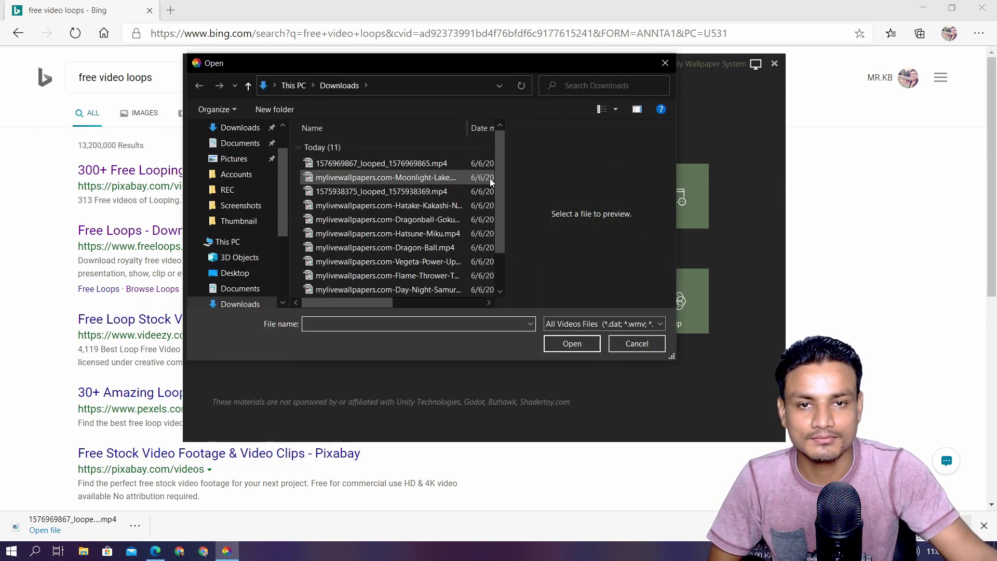
drag(506, 178, 552, 179)
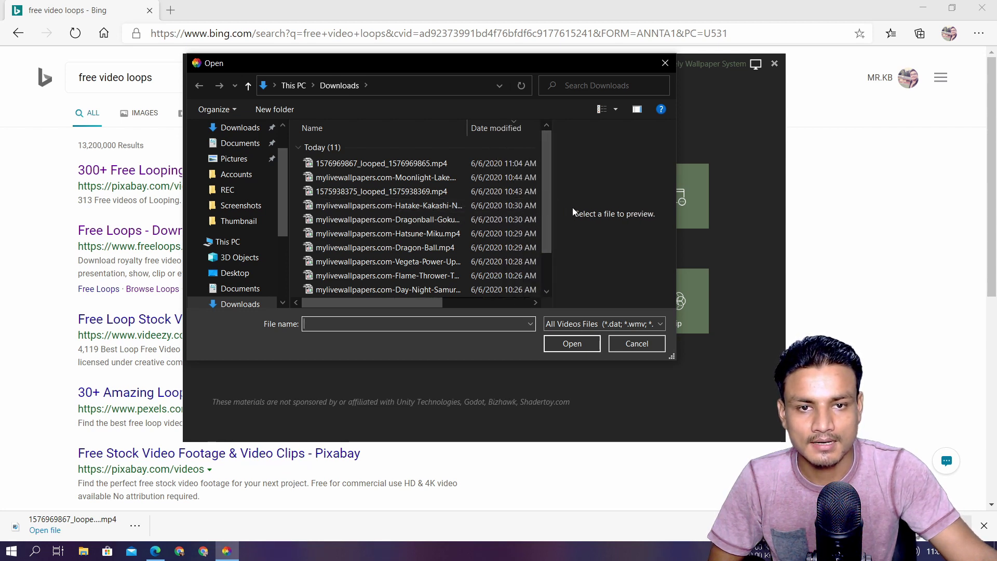
drag(554, 214, 562, 214)
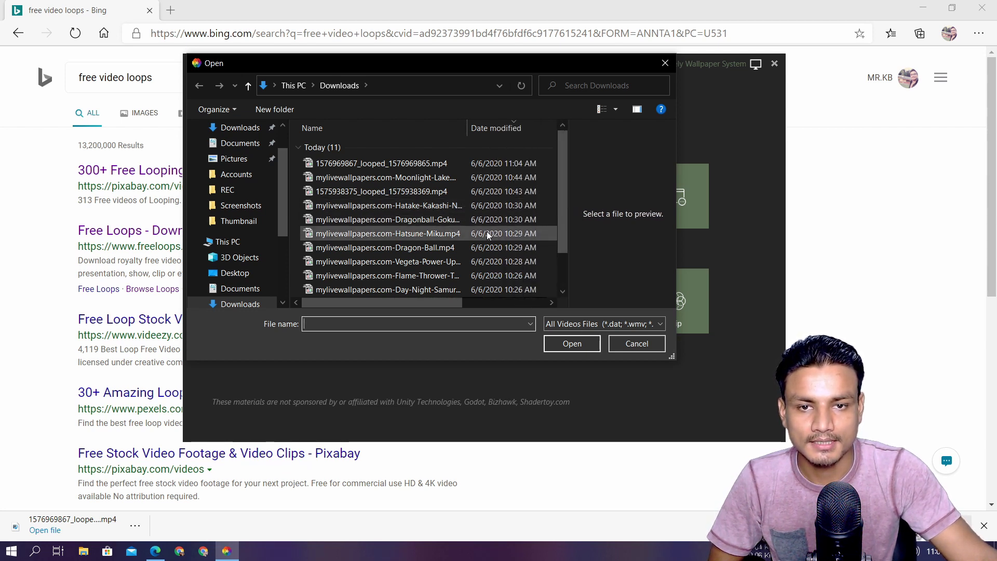
scroll(474, 232, down, 1)
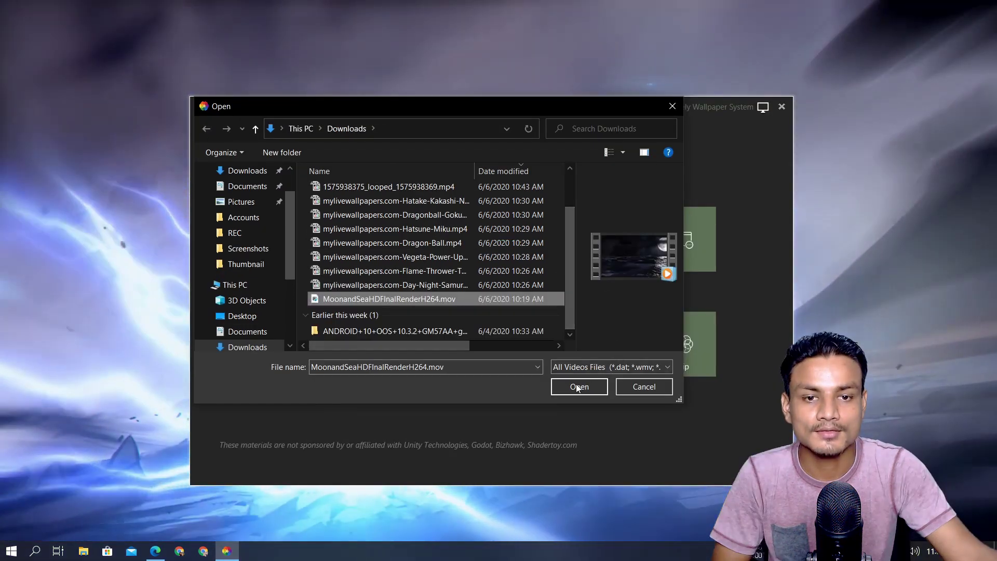
scroll(403, 270, up, 2)
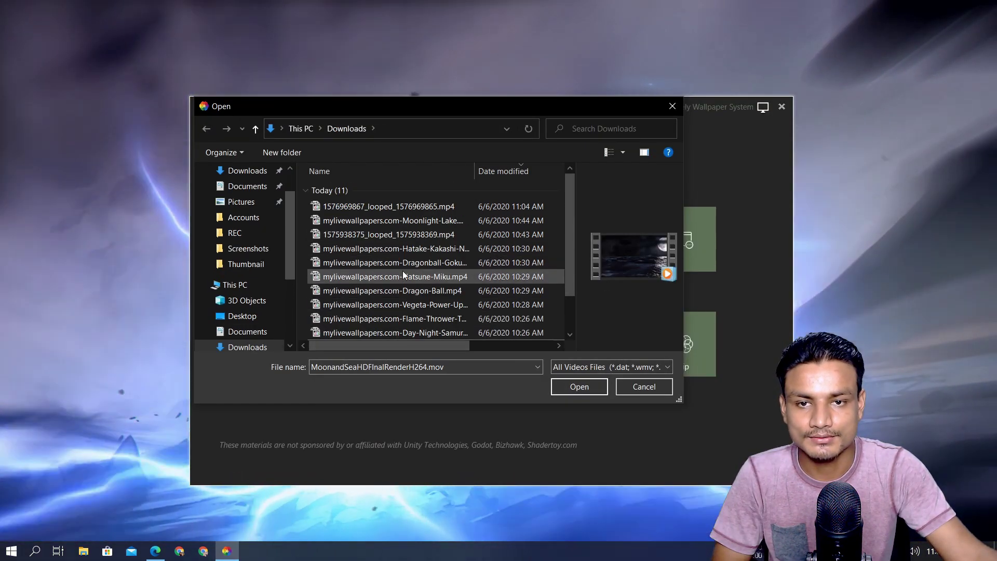
click(416, 204)
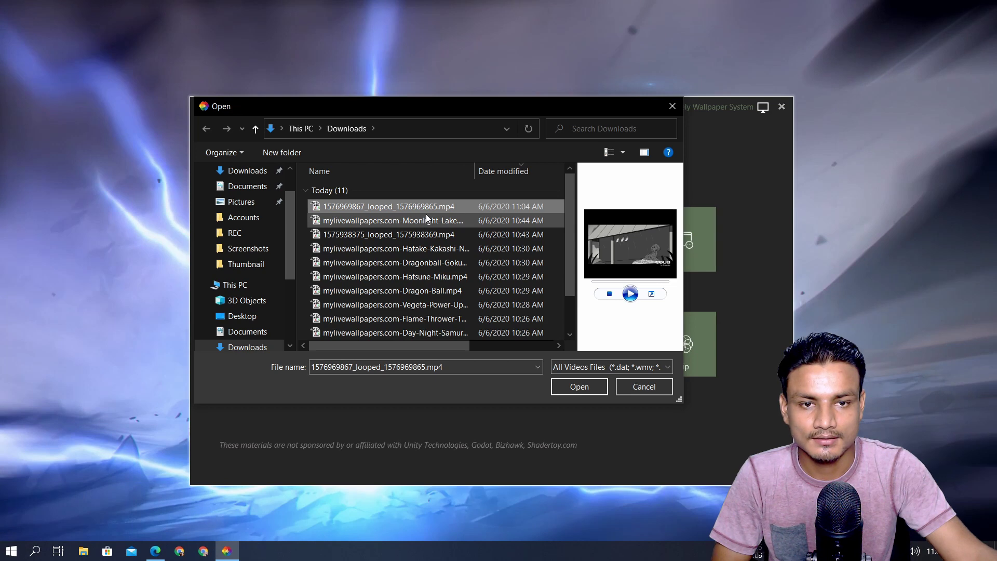
click(424, 218)
click(411, 236)
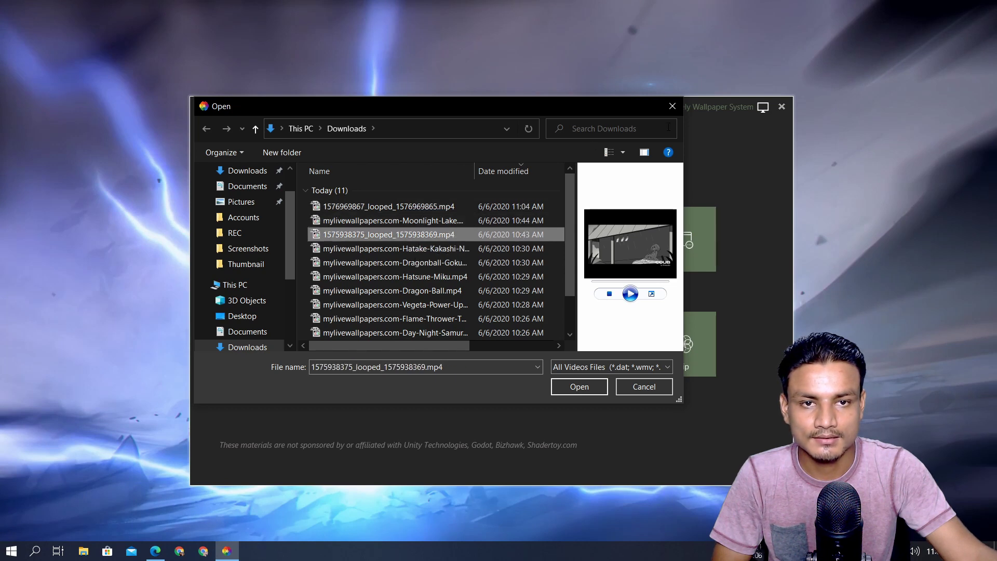
click(672, 106)
Load mylivewallpapers.com-Moonlight-Lake.mp4 from the Downloads folder as a video wallpaper
click(359, 235)
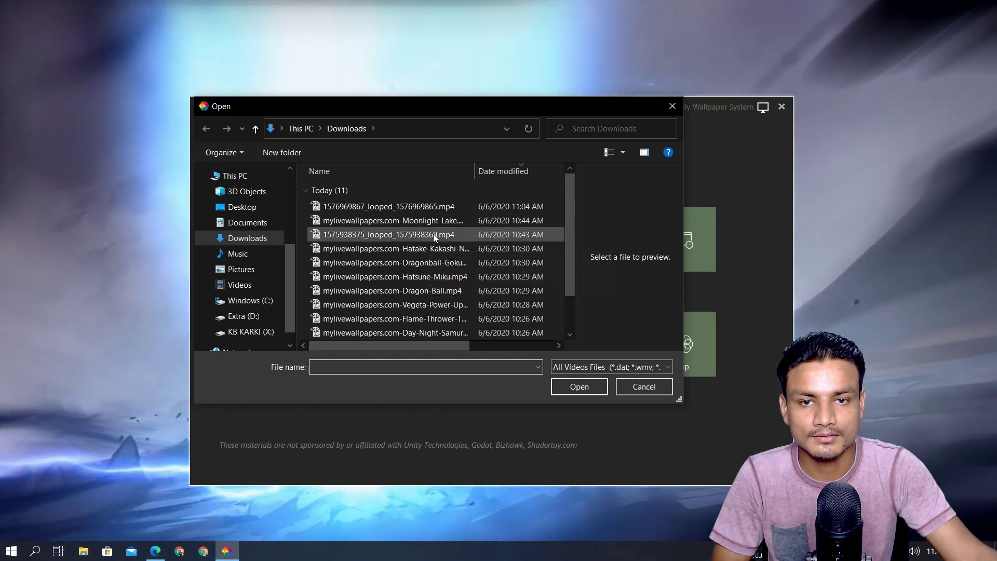
click(433, 234)
click(597, 385)
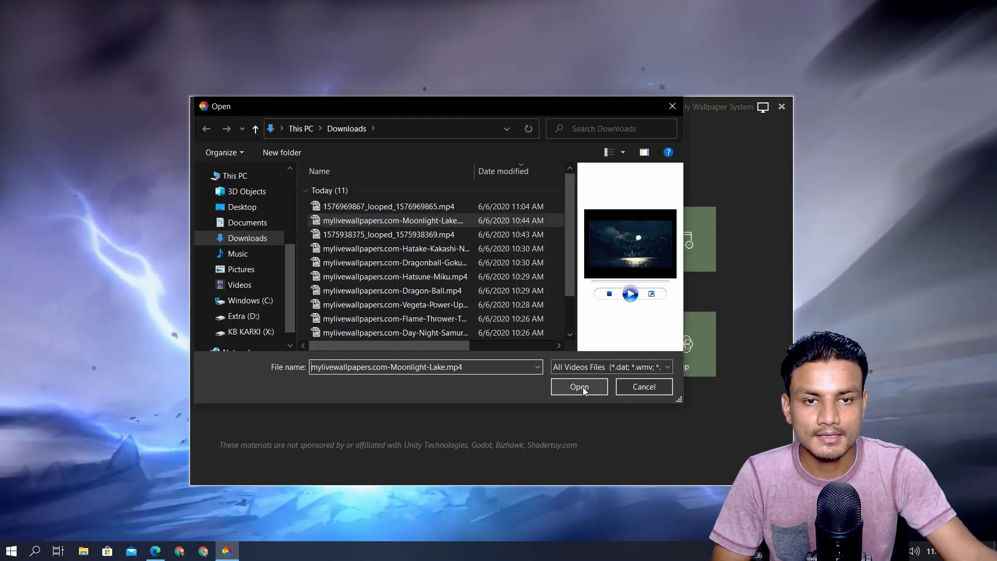
click(582, 388)
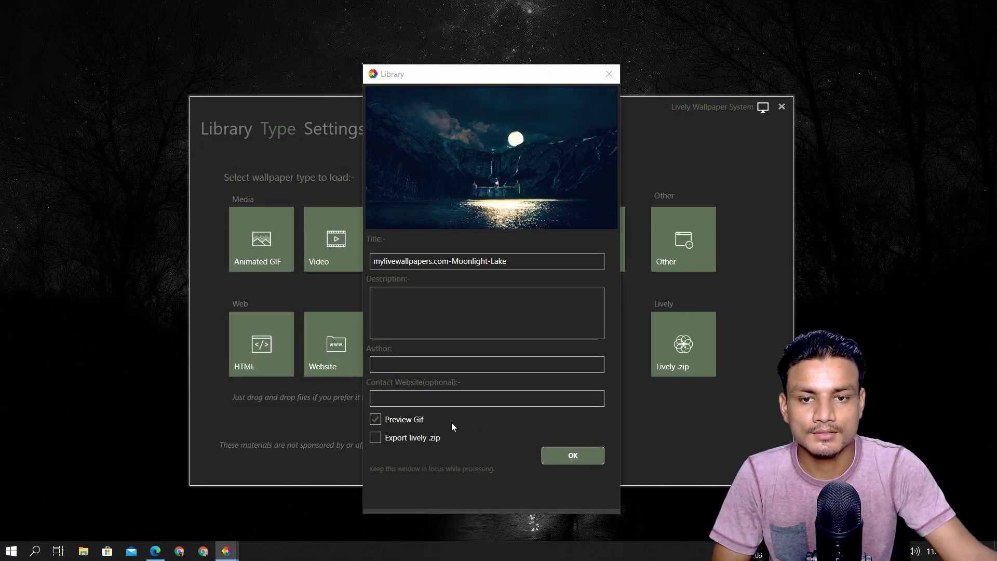
Turn off Preview Gif and add the Moonlight Lake wallpaper to the library
click(373, 419)
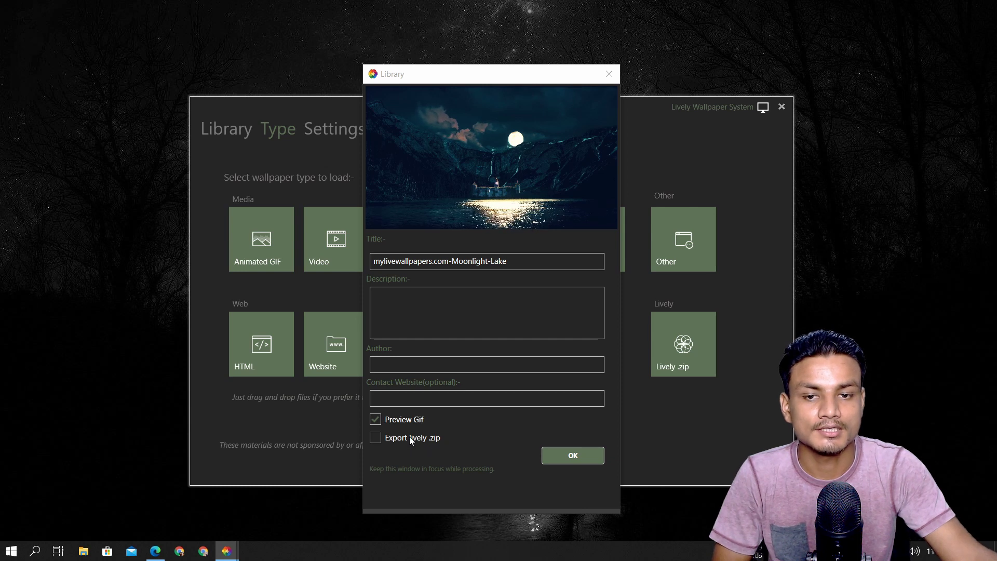
click(377, 421)
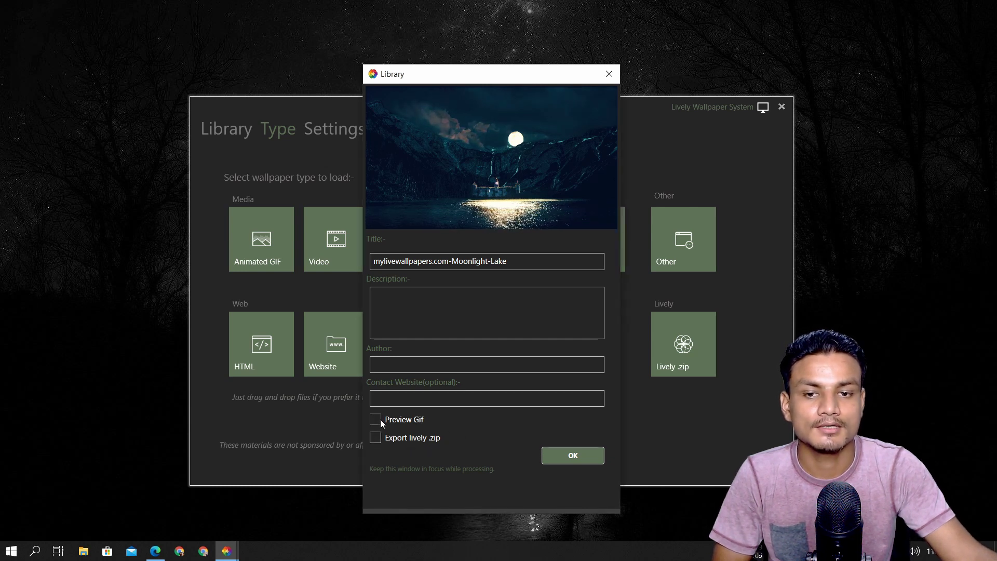
click(577, 455)
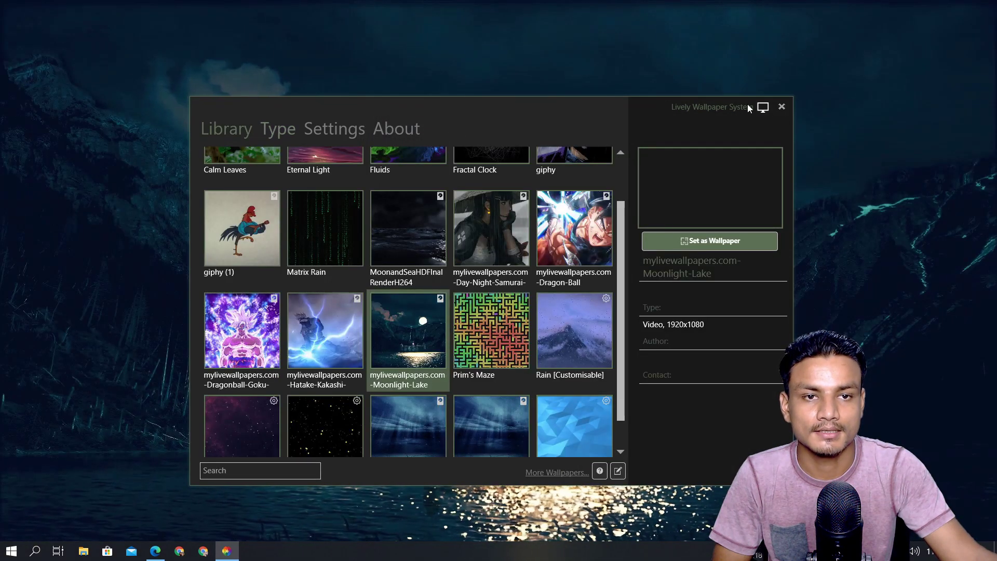
Move the Lively window out of the way and close it to view the Moonlight Lake wallpaper, returning to the start of the library
drag(525, 105, 528, 185)
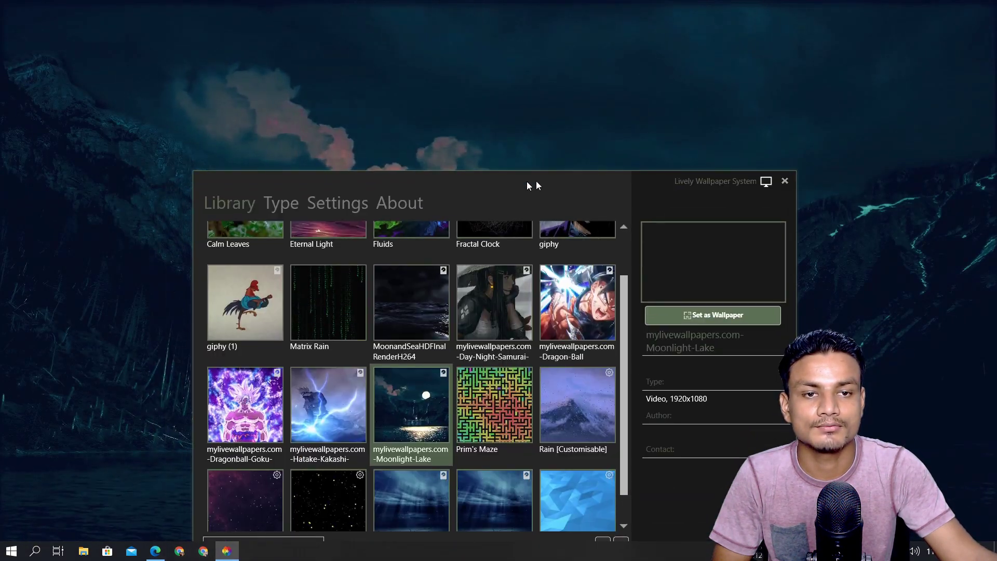
click(784, 182)
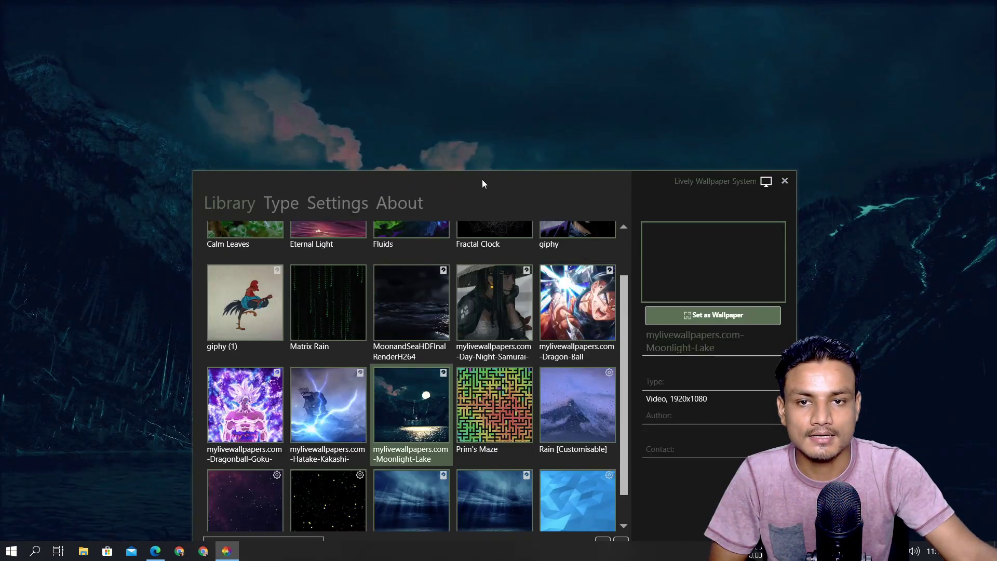
drag(482, 179, 426, 65)
scroll(548, 183, up, 2)
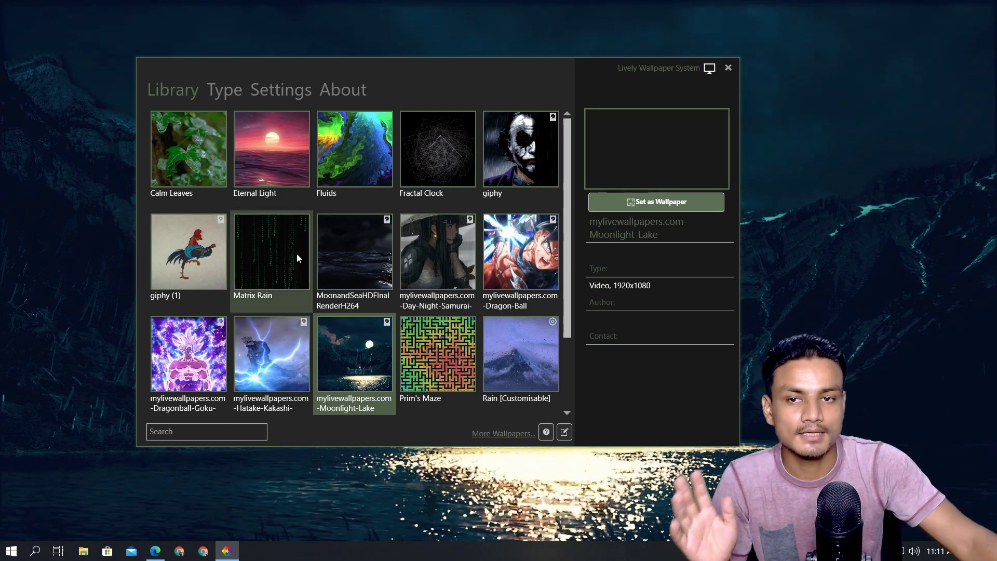
Open the Lively settings and try the Transparent UI option, switching it on and back off
click(224, 92)
click(273, 90)
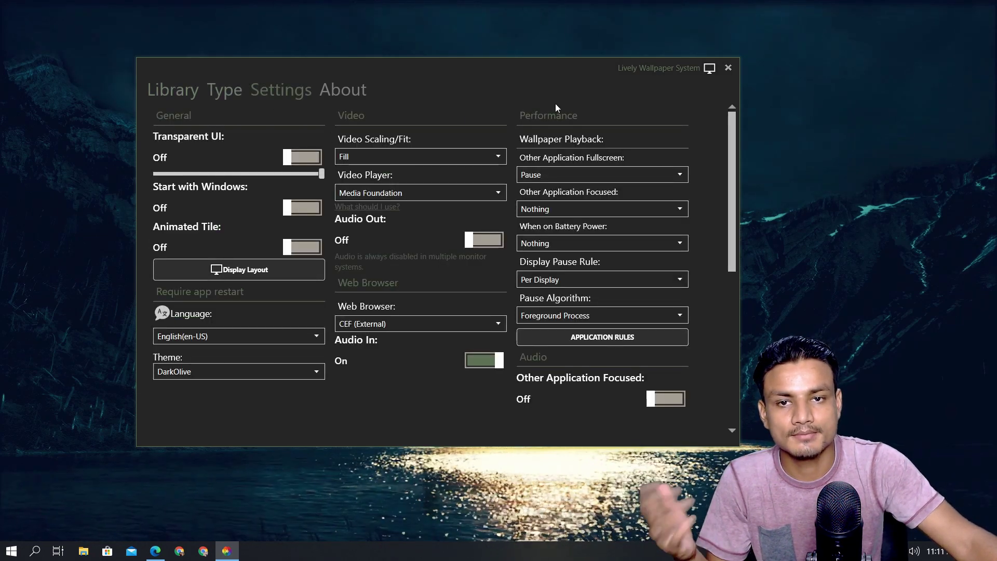
click(294, 161)
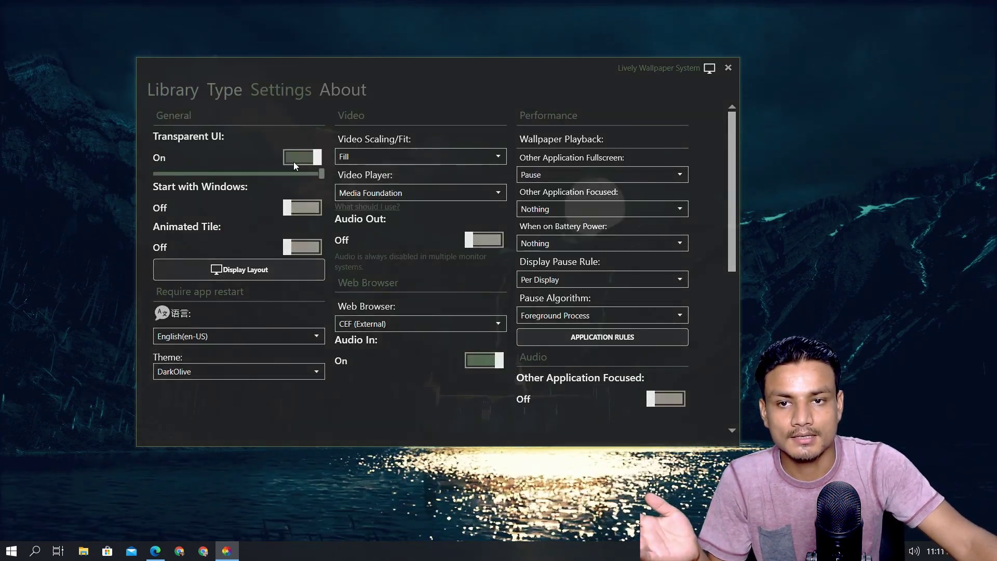
click(299, 161)
click(299, 161)
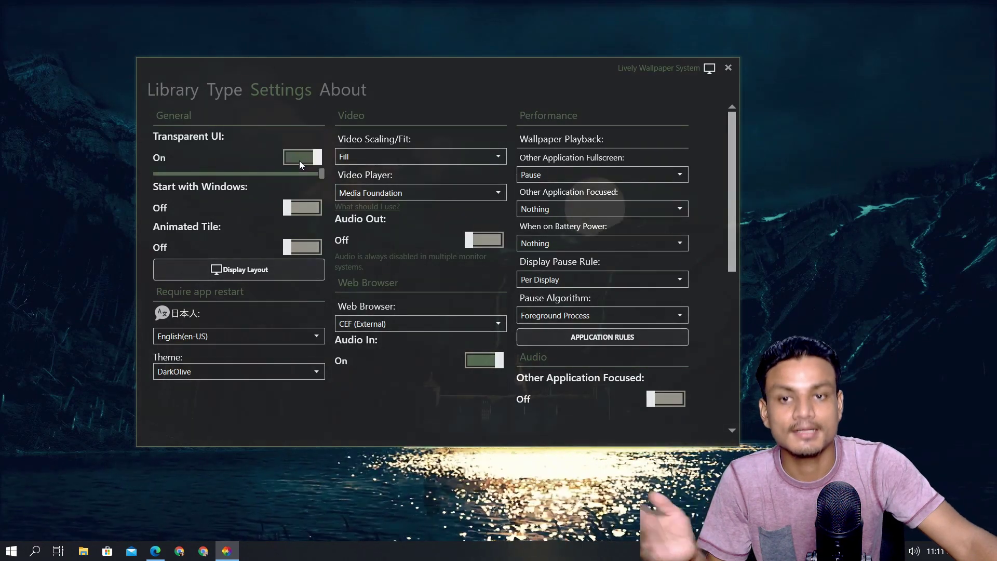
click(299, 160)
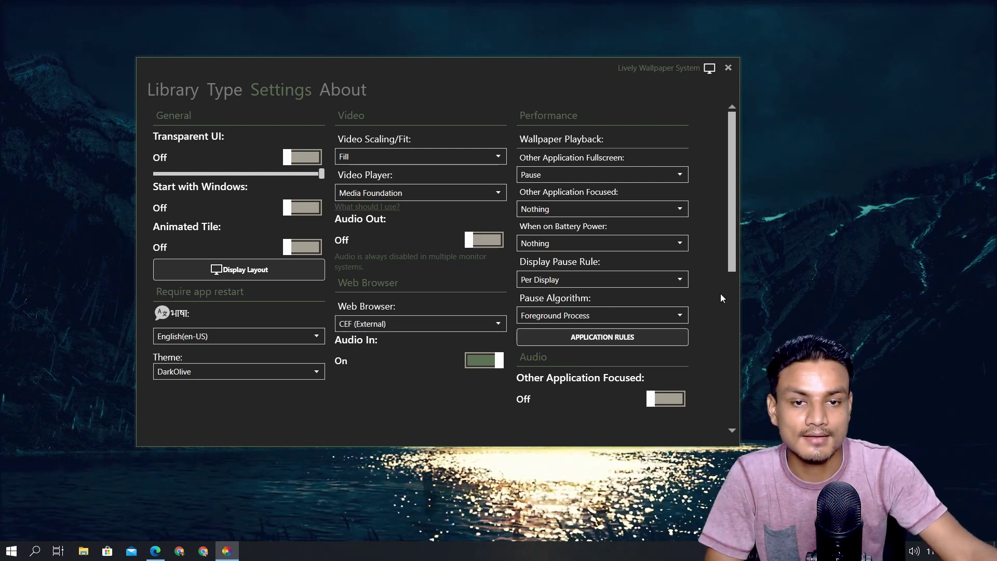
Look over the About, wallpaper type and library pages, and open a new tab in the browser
click(180, 89)
click(335, 90)
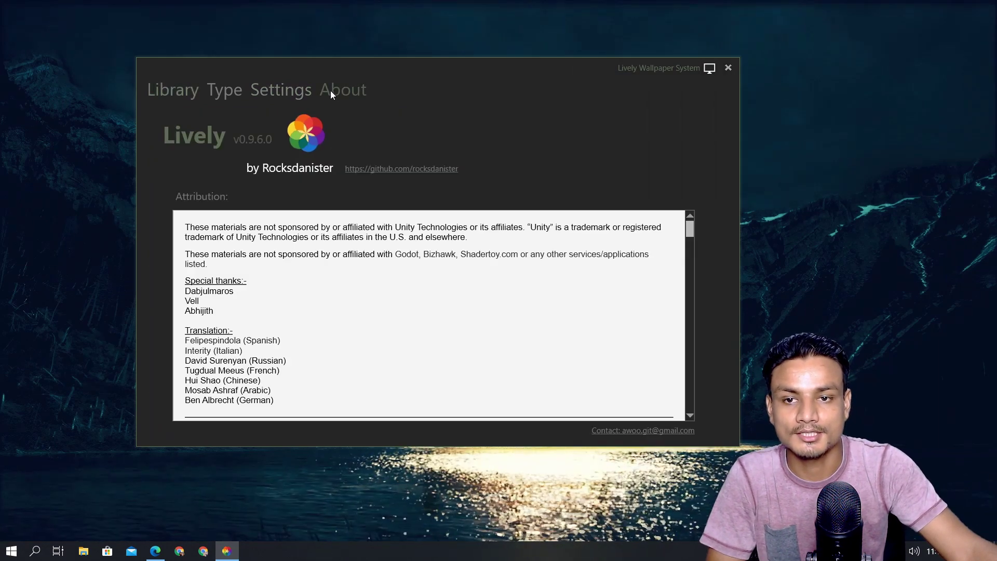
click(219, 88)
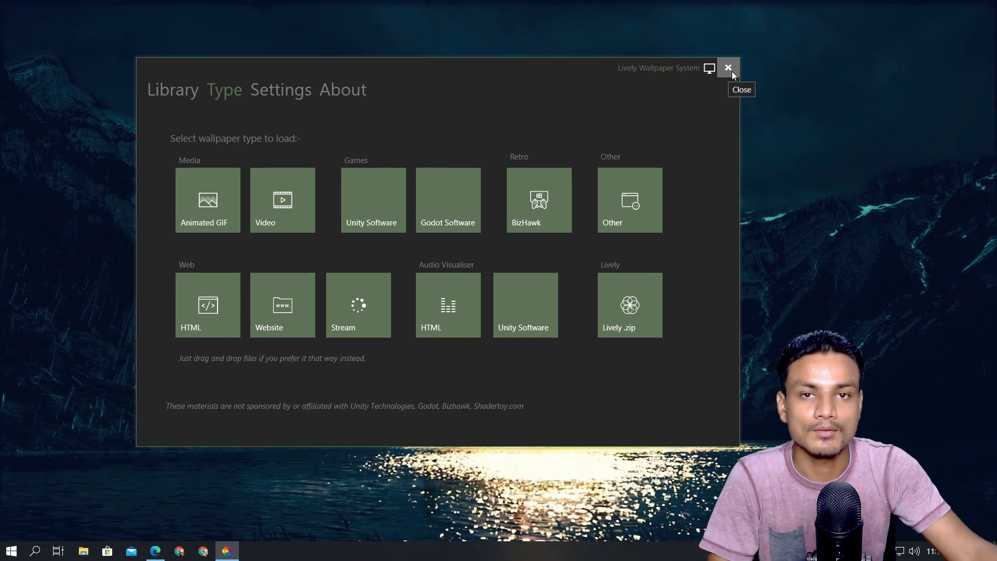
click(162, 89)
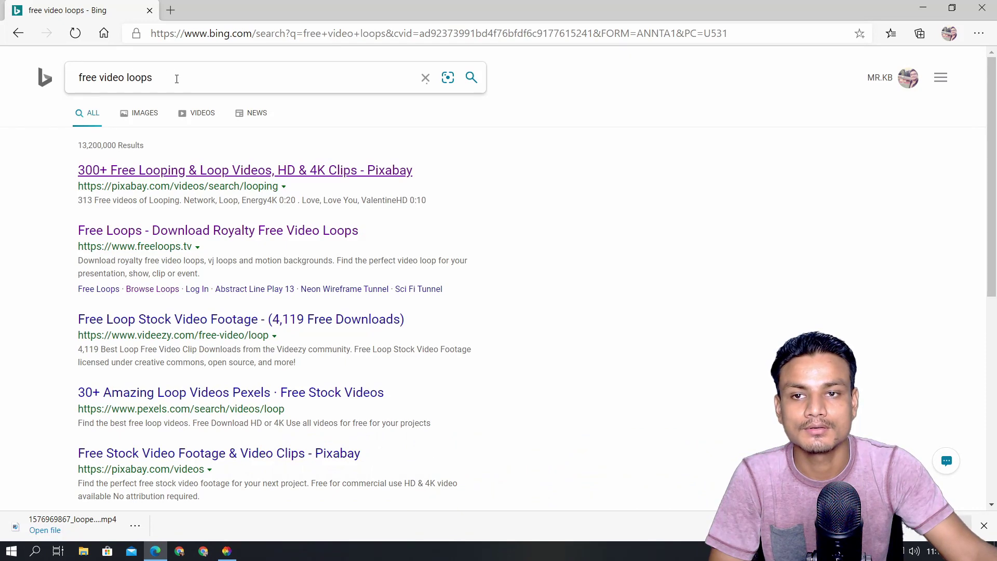
click(170, 10)
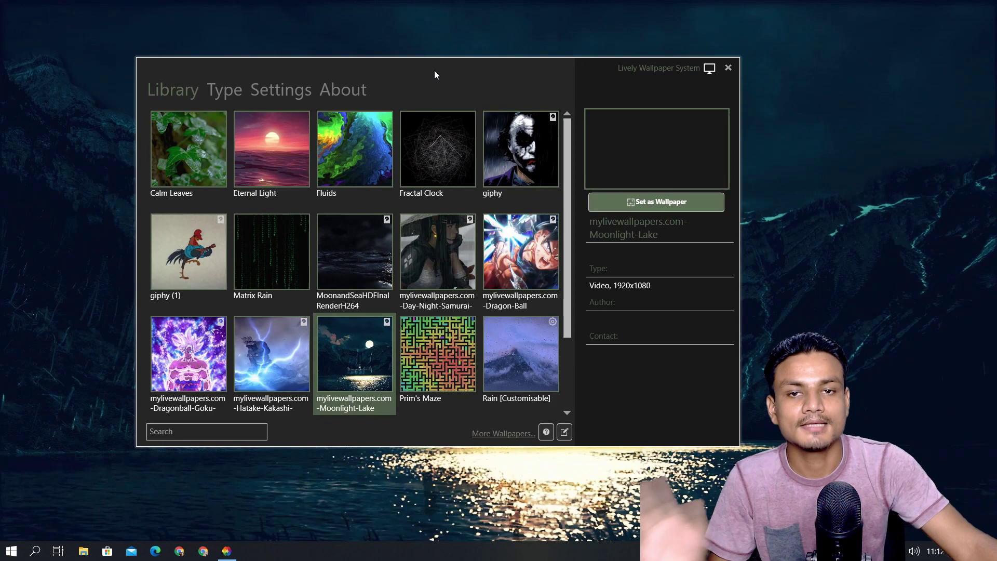
drag(435, 71, 449, 89)
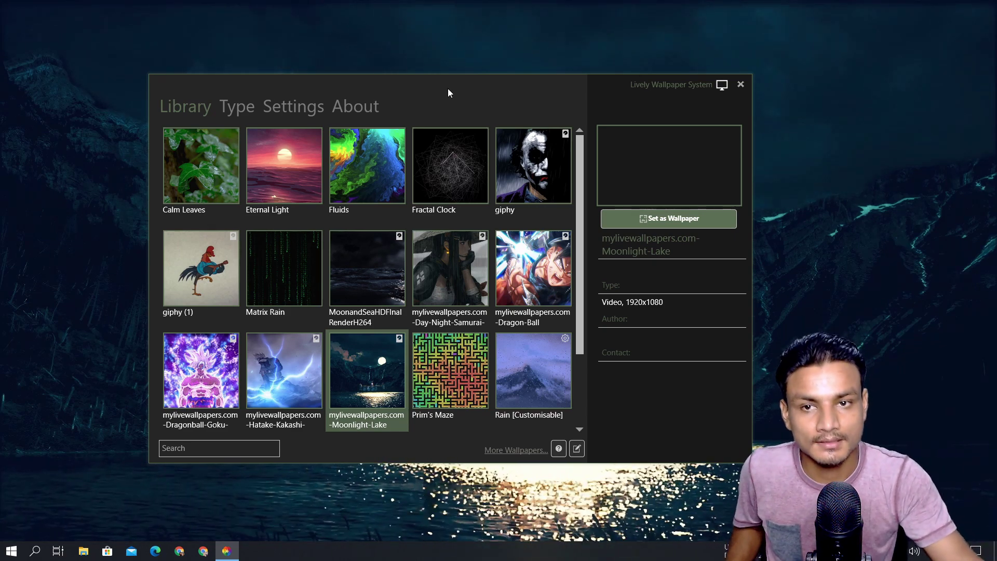
click(243, 107)
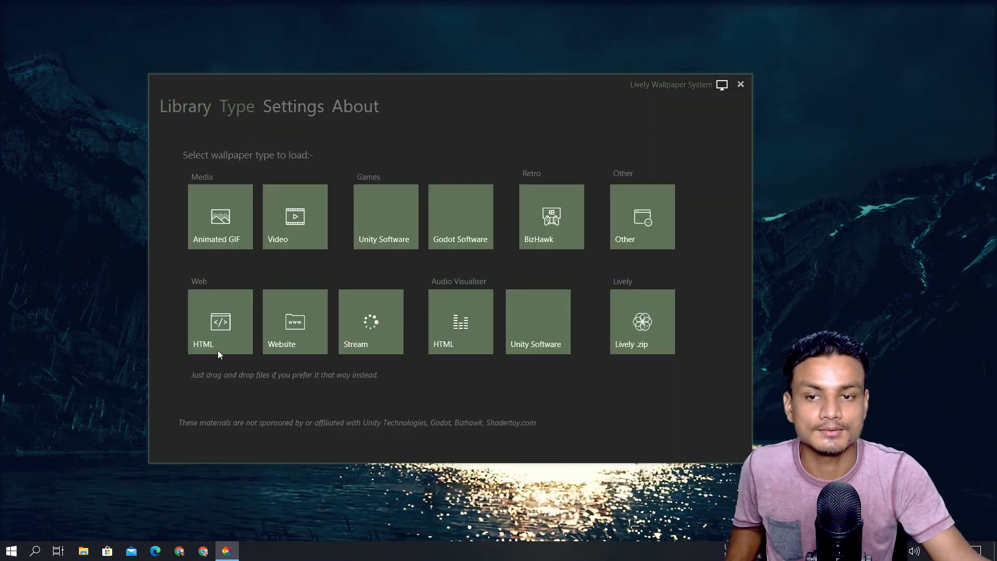
click(300, 326)
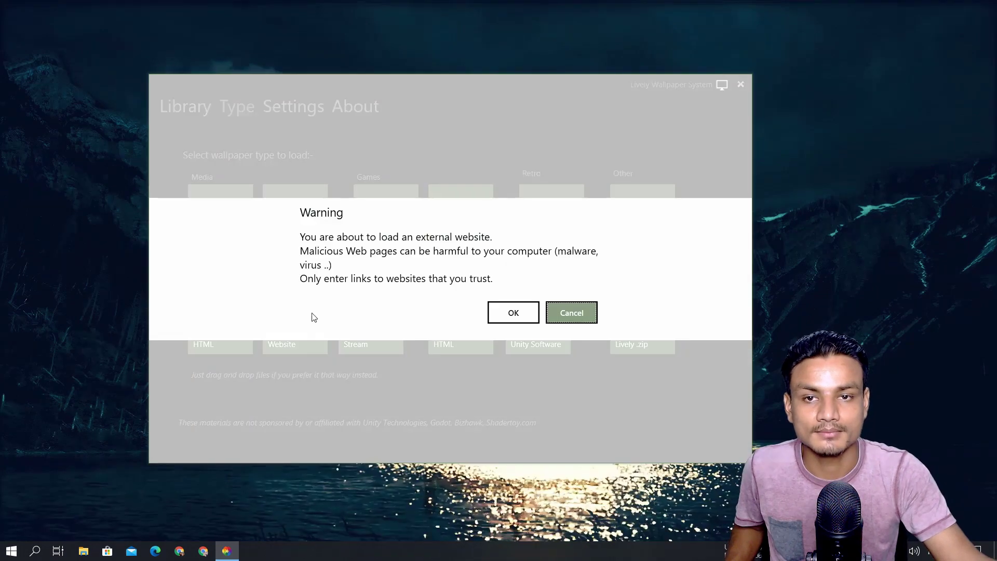
click(513, 313)
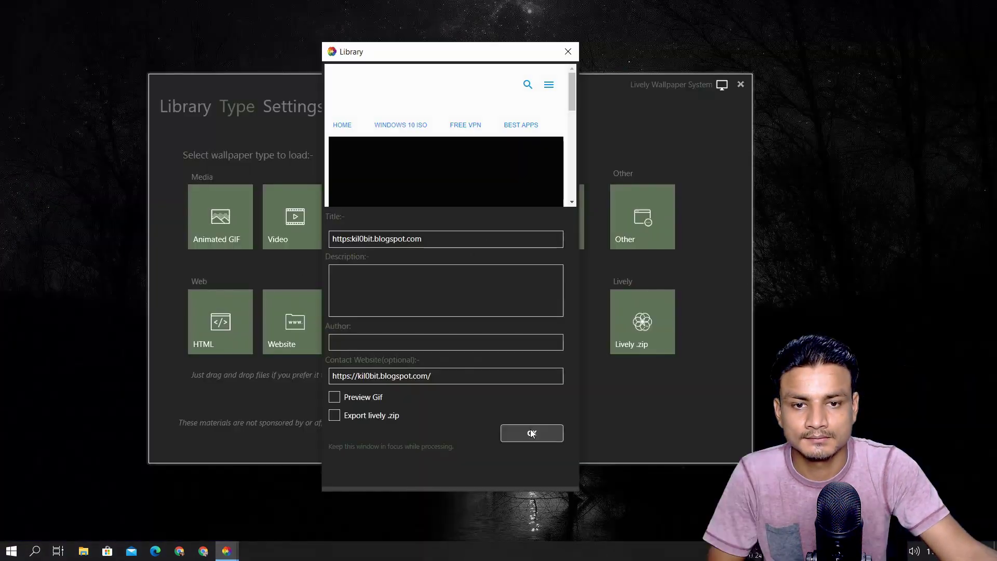
click(532, 433)
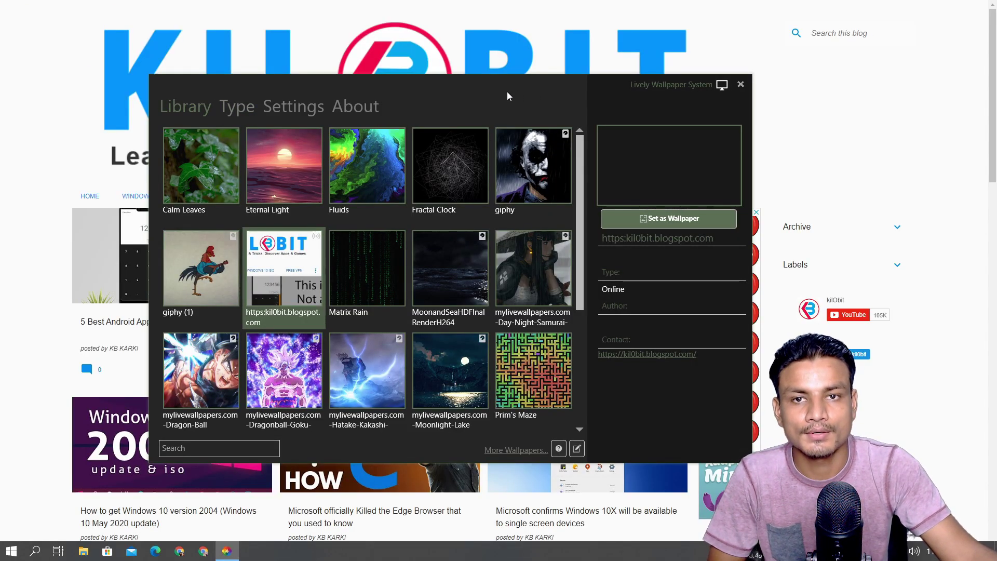
Close the Lively window and test the website wallpaper by opening the Windows 10 settings article and returning to the blog's home page
drag(481, 95, 468, 135)
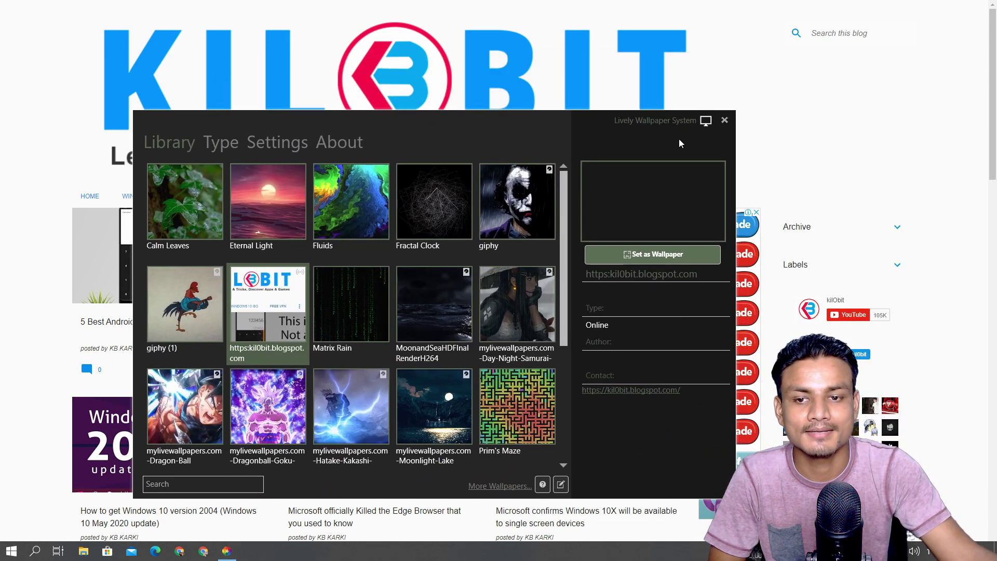
click(724, 120)
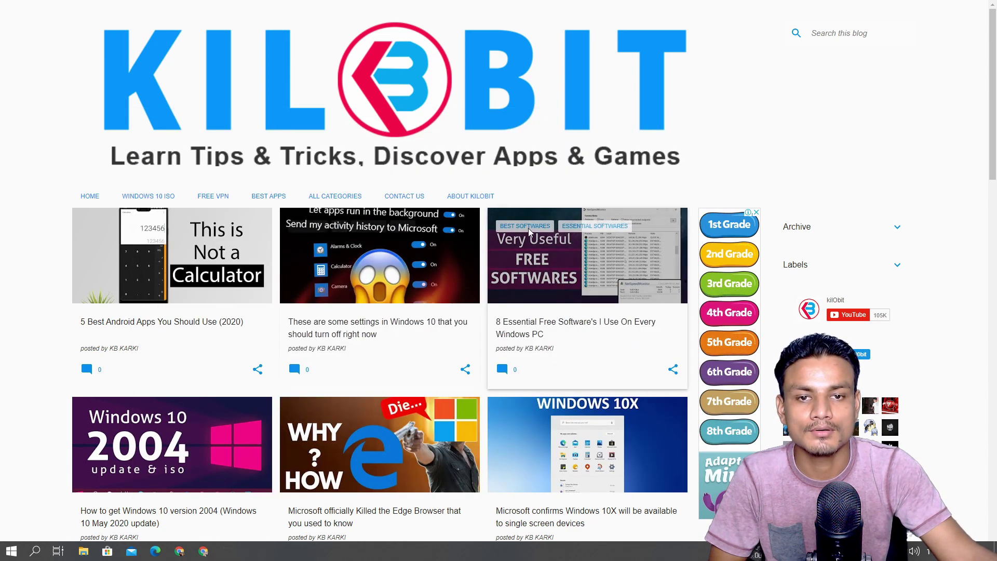
click(284, 293)
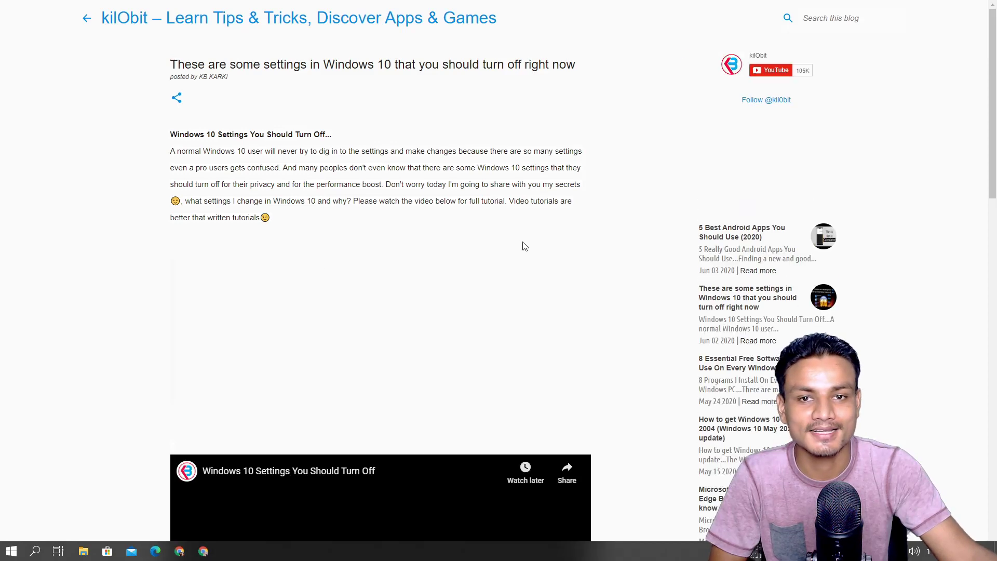
click(87, 18)
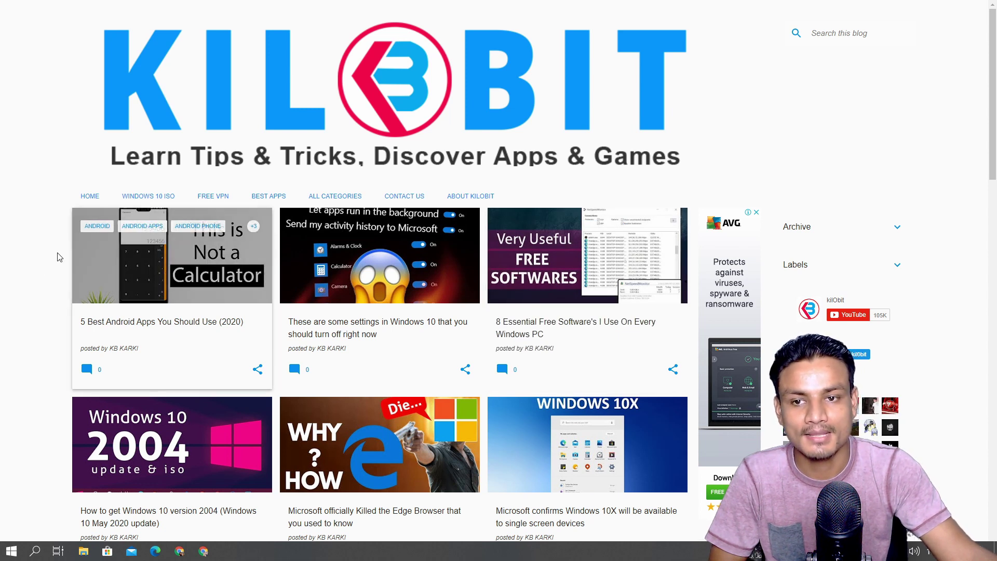
Toggle the display of desktop icons and reopen the Lively Wallpaper library
right_click(19, 328)
mouse_move(32, 336)
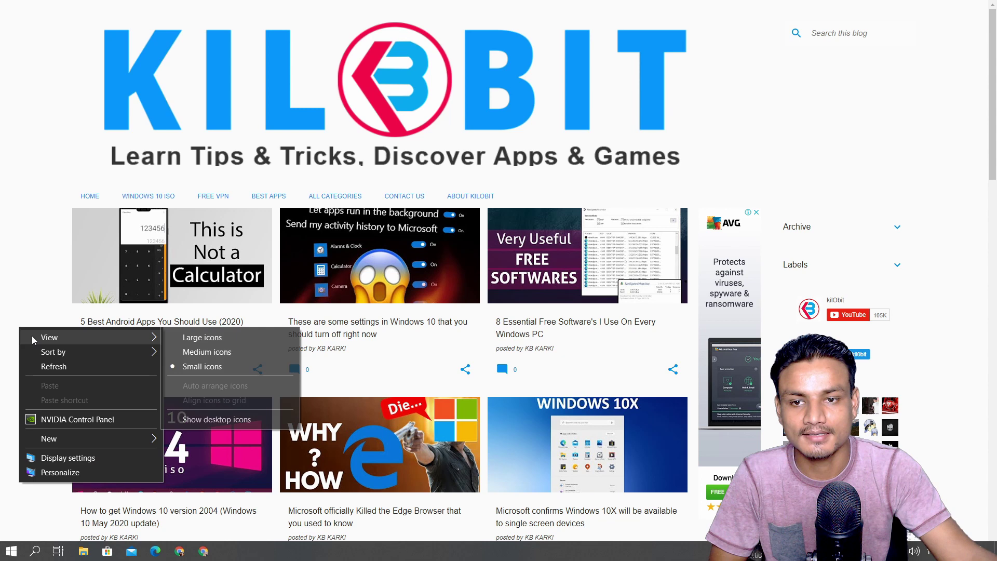
click(238, 415)
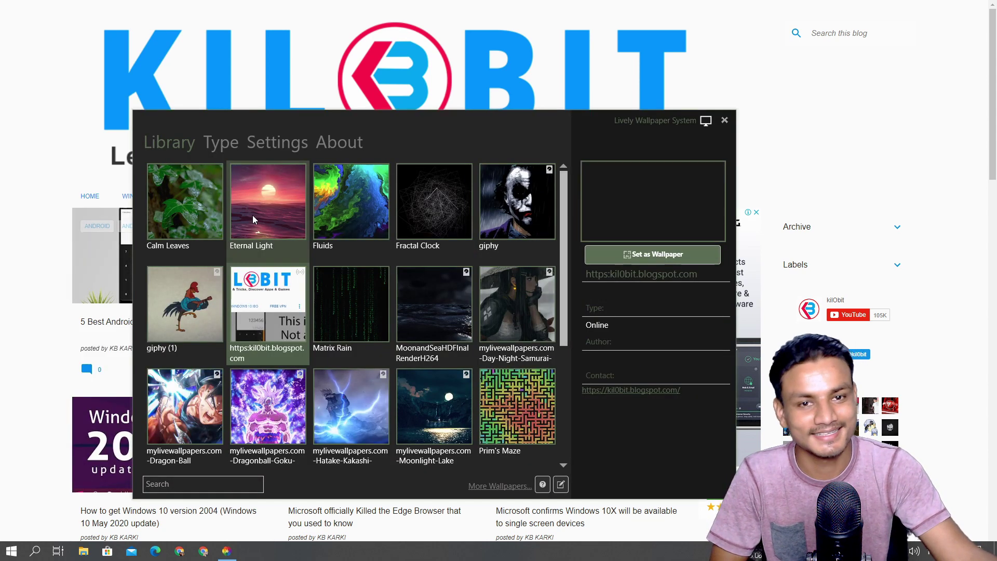
Set the Dragonball Goku Ultra Instinct video from the library as the wallpaper and close the Lively window
click(507, 215)
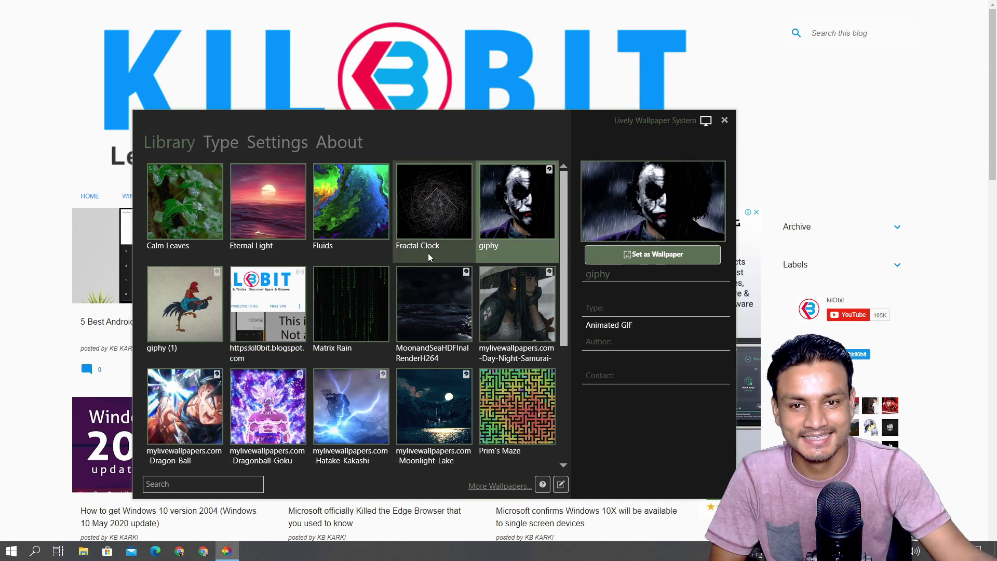
scroll(252, 311, down, 2)
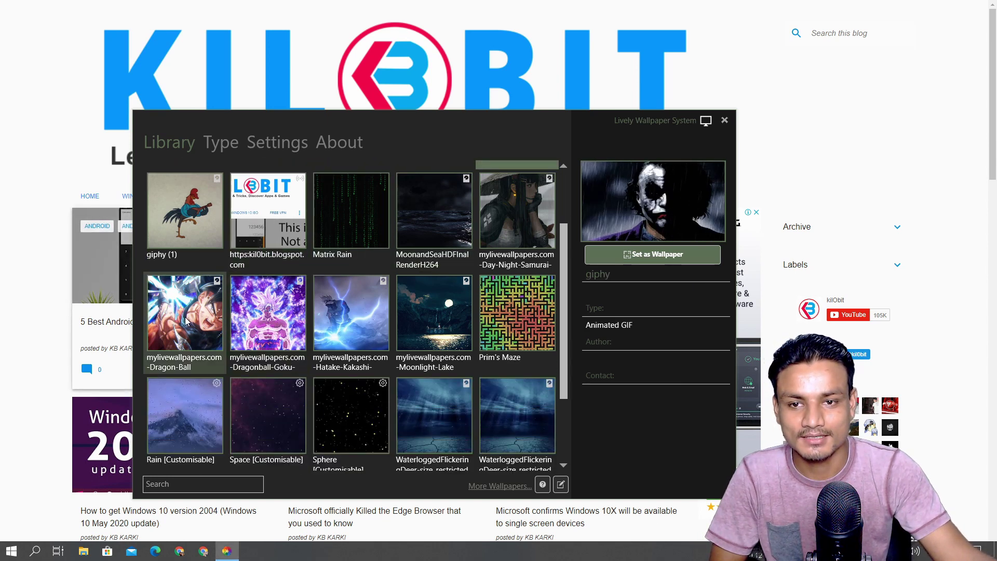
click(246, 316)
click(675, 254)
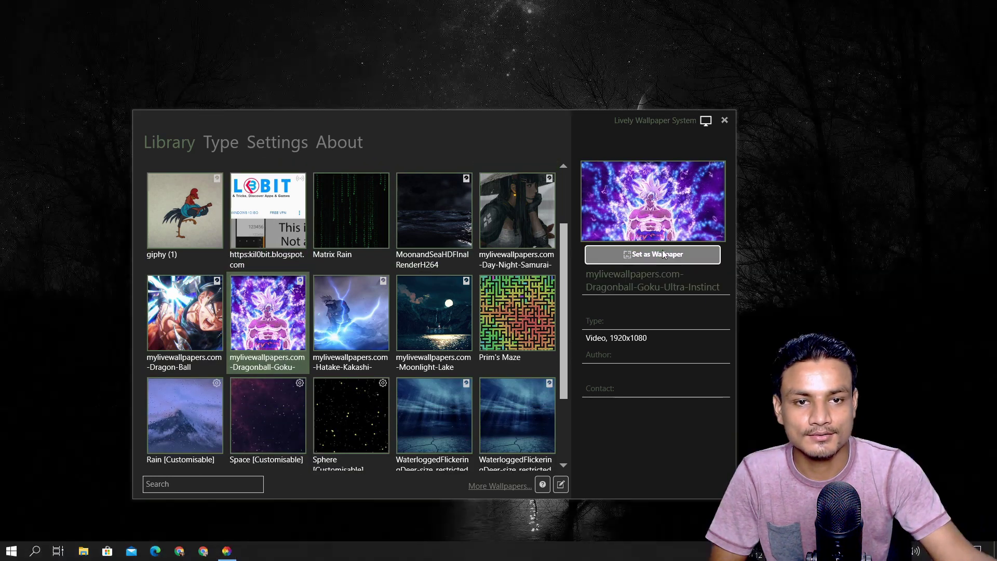
click(725, 121)
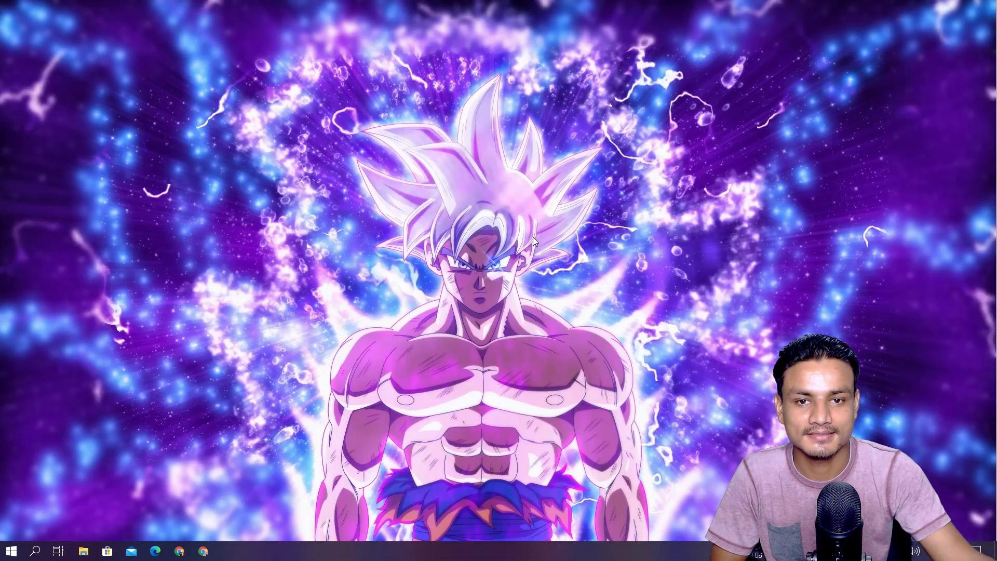